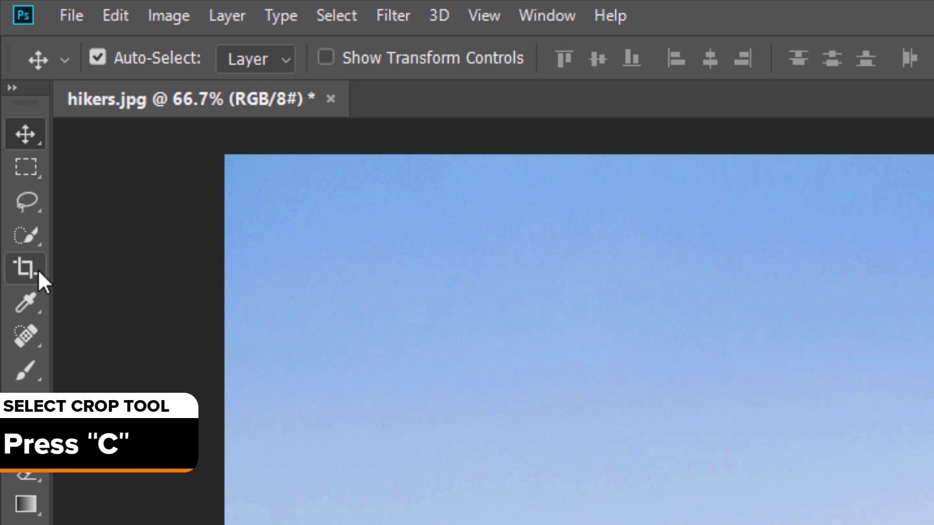
Step: Activate the Crop tool and reset it to its default settings
{"action": "key", "text": "c"}
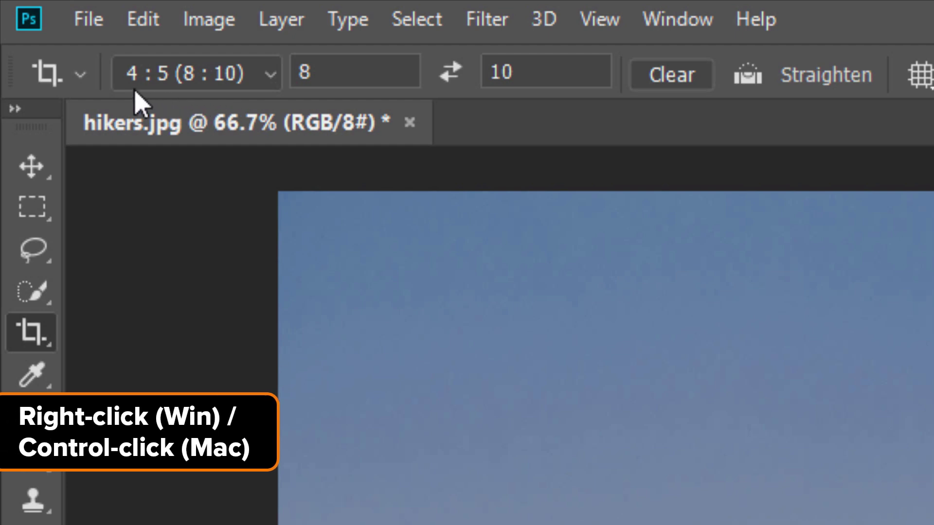
{"action": "right_click", "coordinate": [50, 73]}
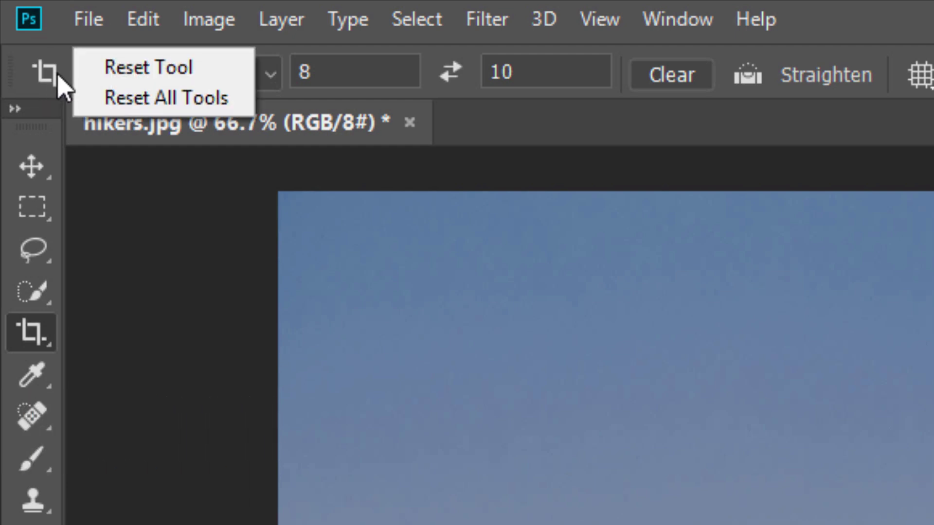
{"action": "left_click", "coordinate": [221, 73]}
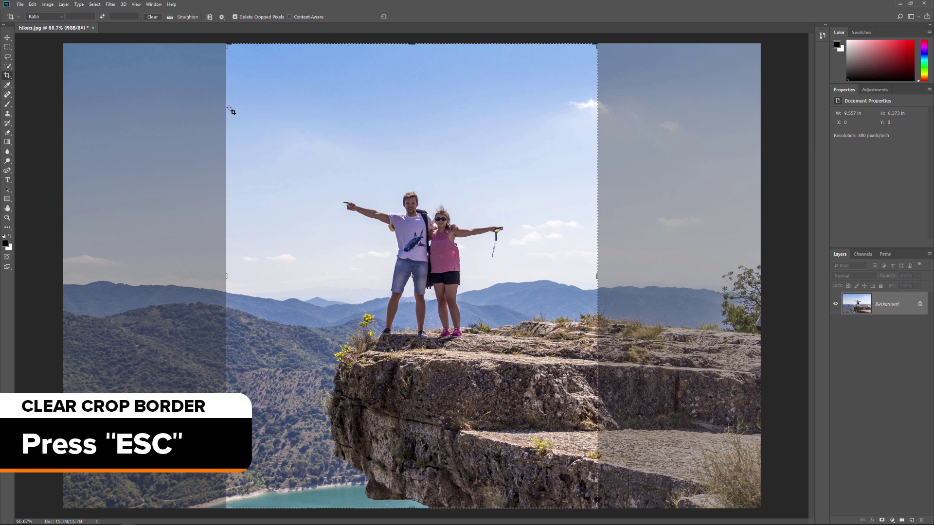
Step: Clear the leftover 4:5 crop border and reselect the Crop tool to get a border around the entire image
{"action": "key", "text": "Escape"}
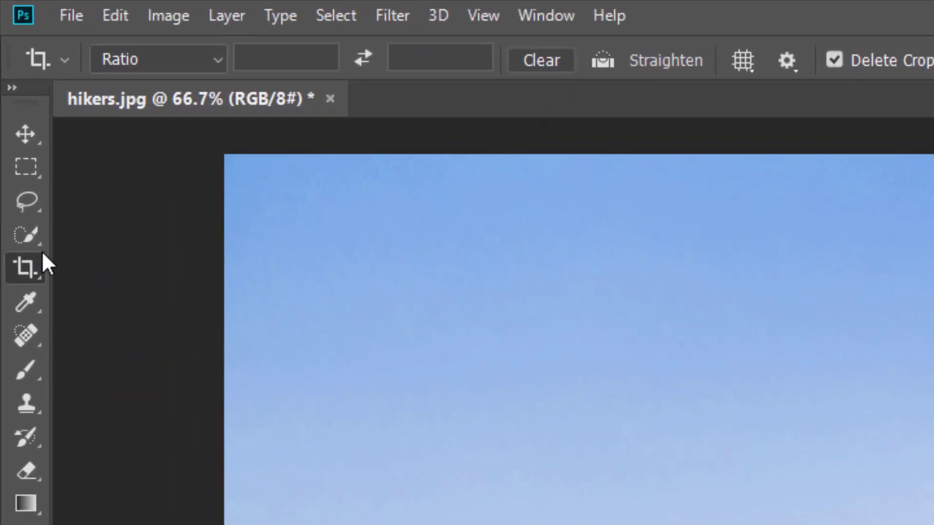
{"action": "left_click", "coordinate": [33, 239]}
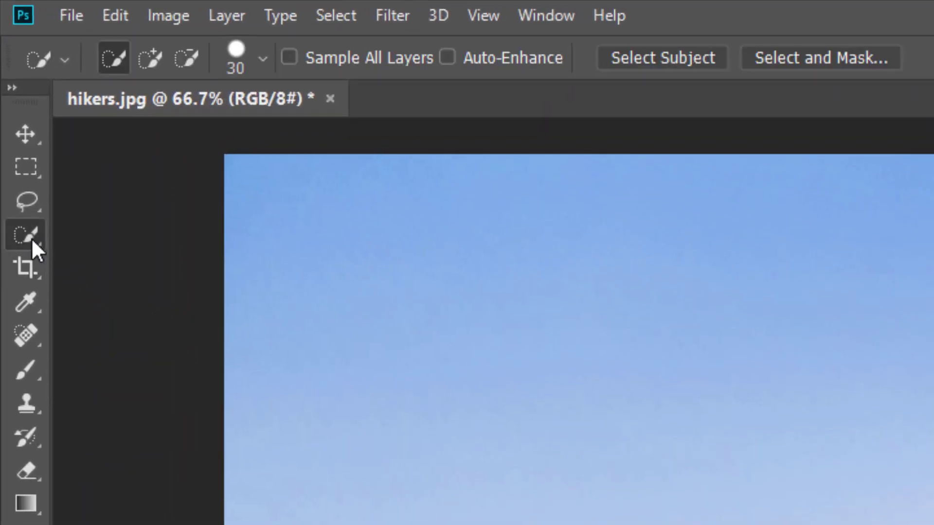
{"action": "left_click", "coordinate": [34, 274]}
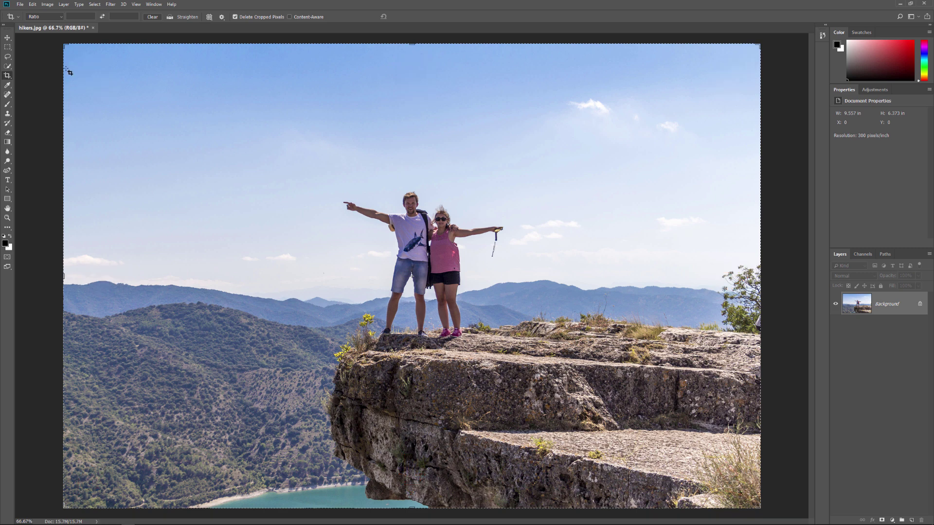
Step: Try a freehand crop around the two hikers by resizing the border and repositioning the image, and cancel it
{"action": "left_click_drag", "start_coordinate": [66, 46], "coordinate": [150, 115]}
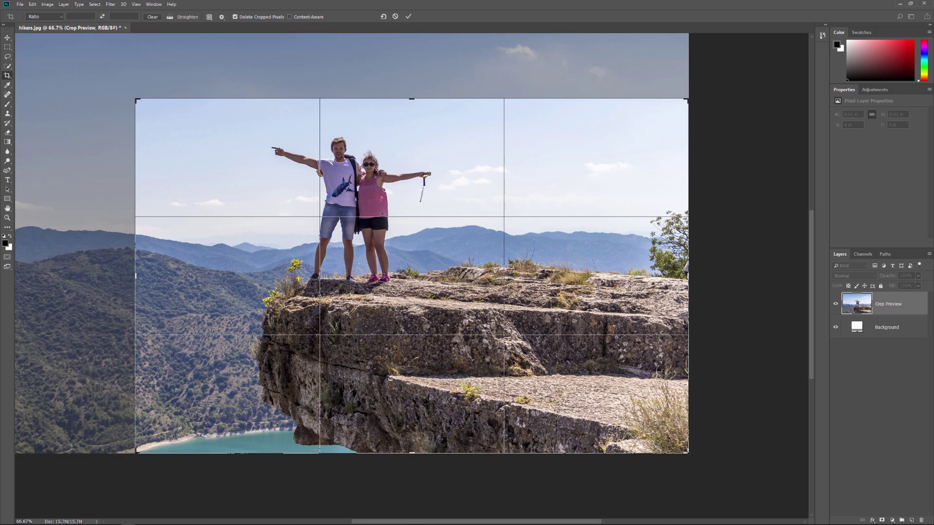
{"action": "left_click_drag", "start_coordinate": [687, 452], "coordinate": [621, 401]}
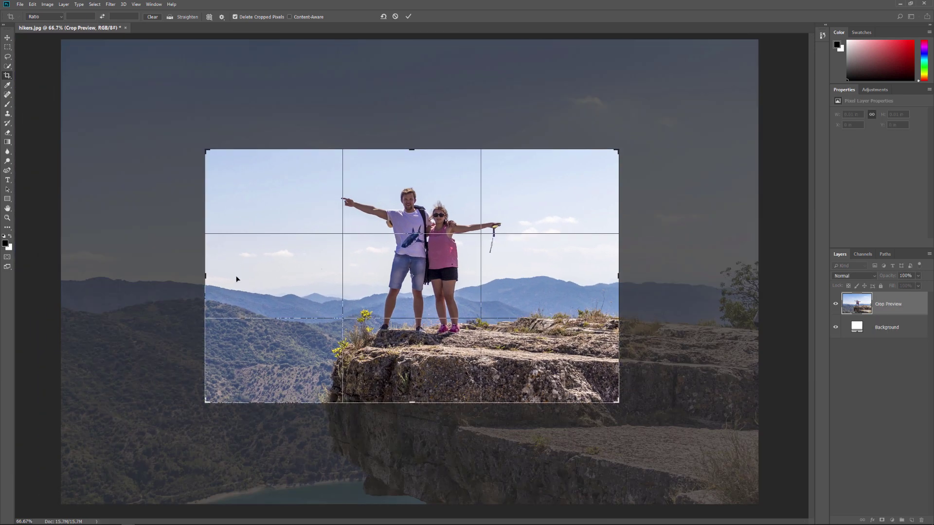
{"action": "mouse_move", "coordinate": [204, 275]}
{"action": "left_mouse_down"}
{"action": "mouse_move", "coordinate": [240, 276]}
{"action": "mouse_move", "coordinate": [221, 275]}
{"action": "left_mouse_up"}
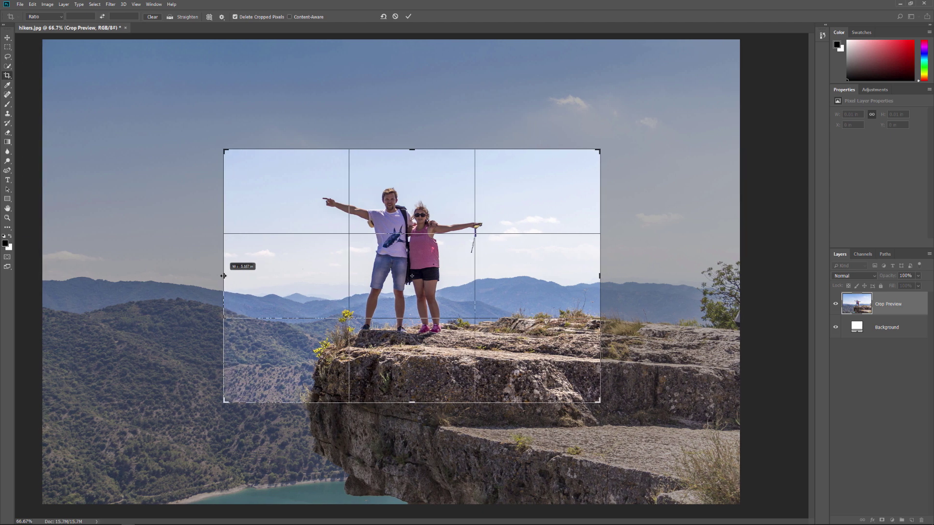
{"action": "mouse_move", "coordinate": [412, 151]}
{"action": "left_mouse_down"}
{"action": "mouse_move", "coordinate": [415, 119]}
{"action": "mouse_move", "coordinate": [420, 143]}
{"action": "left_mouse_up"}
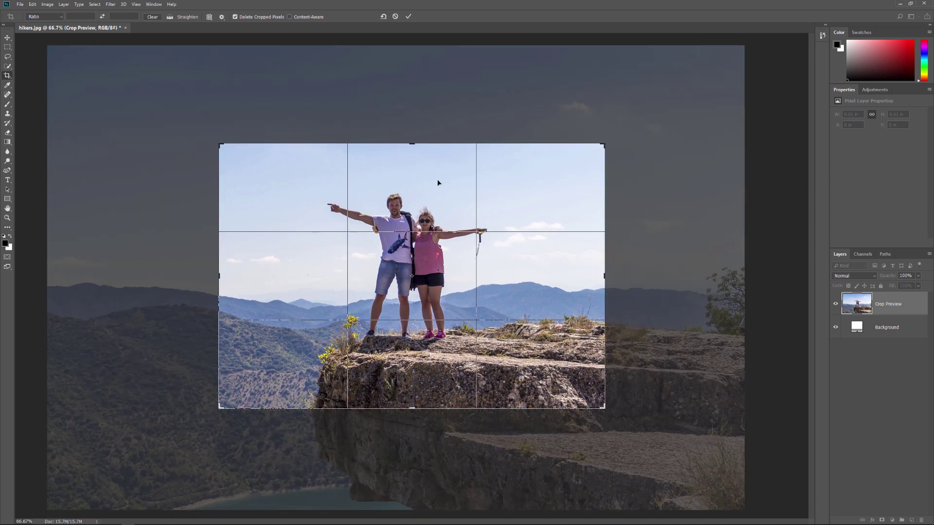
{"action": "left_click_drag", "start_coordinate": [438, 181], "coordinate": [505, 190]}
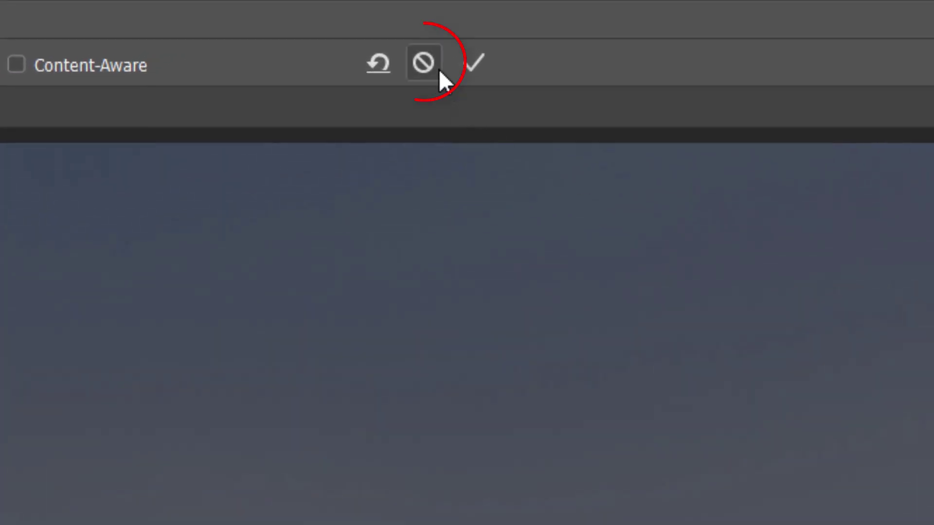
{"action": "left_click", "coordinate": [434, 69]}
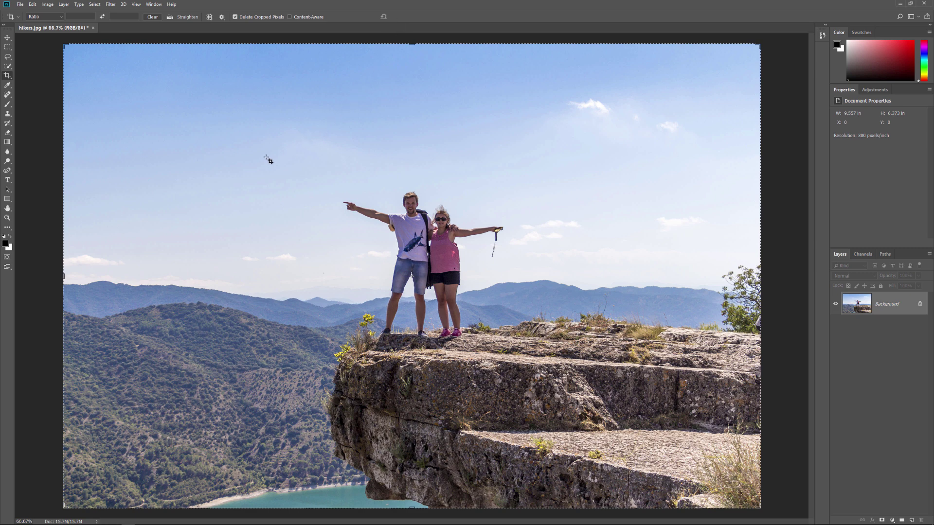
Step: Draw a custom crop border around the two hikers, adjust its size and the image position, and reset the border
{"action": "left_click_drag", "start_coordinate": [254, 157], "coordinate": [553, 392]}
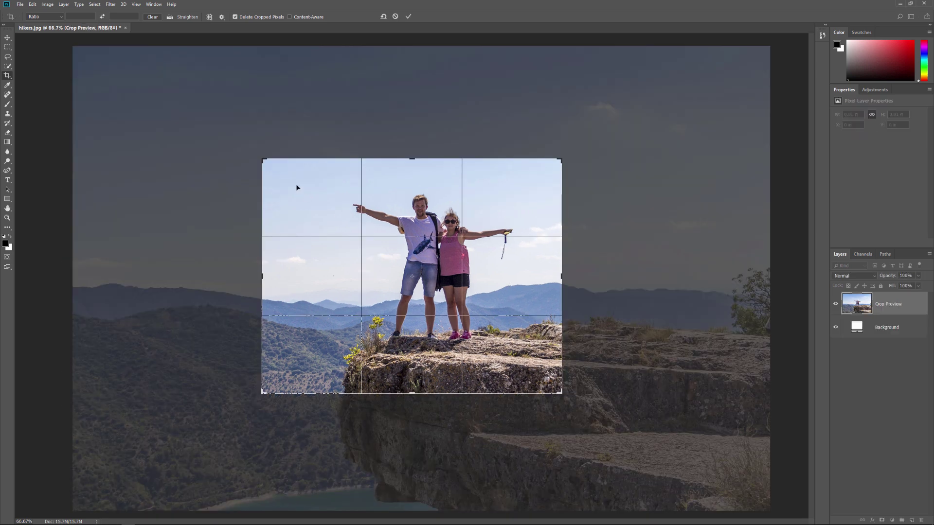
{"action": "left_click_drag", "start_coordinate": [263, 159], "coordinate": [231, 144]}
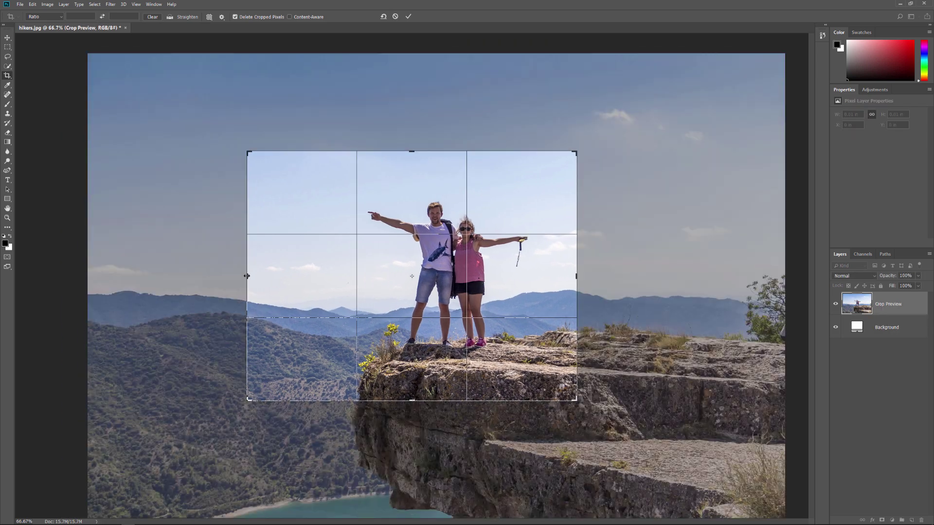
{"action": "left_click_drag", "start_coordinate": [247, 276], "coordinate": [265, 276]}
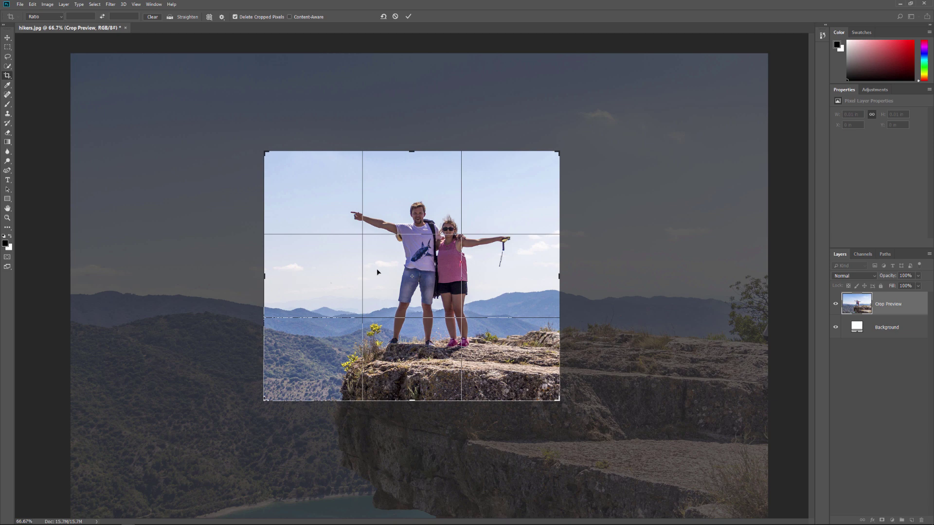
{"action": "mouse_move", "coordinate": [378, 272]}
{"action": "left_mouse_down"}
{"action": "mouse_move", "coordinate": [411, 263]}
{"action": "mouse_move", "coordinate": [388, 278]}
{"action": "mouse_move", "coordinate": [366, 261]}
{"action": "left_mouse_up"}
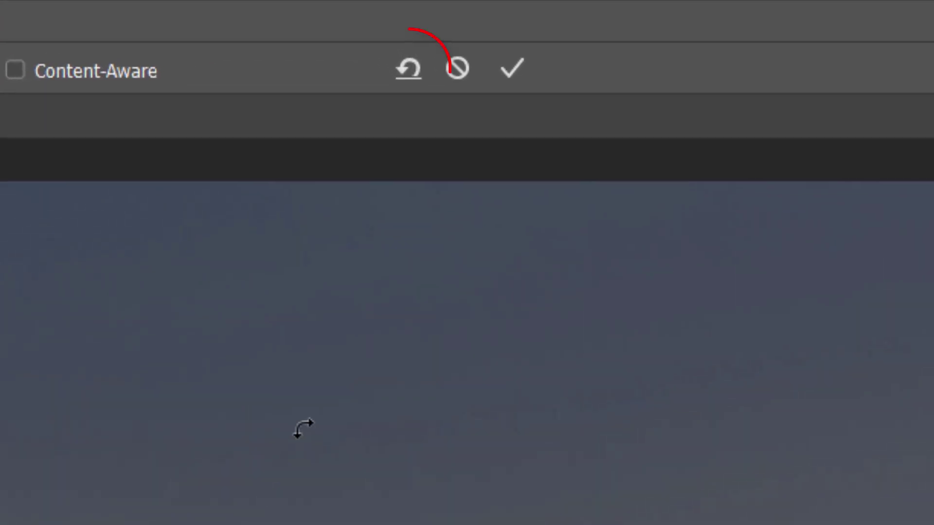
{"action": "left_click", "coordinate": [407, 76]}
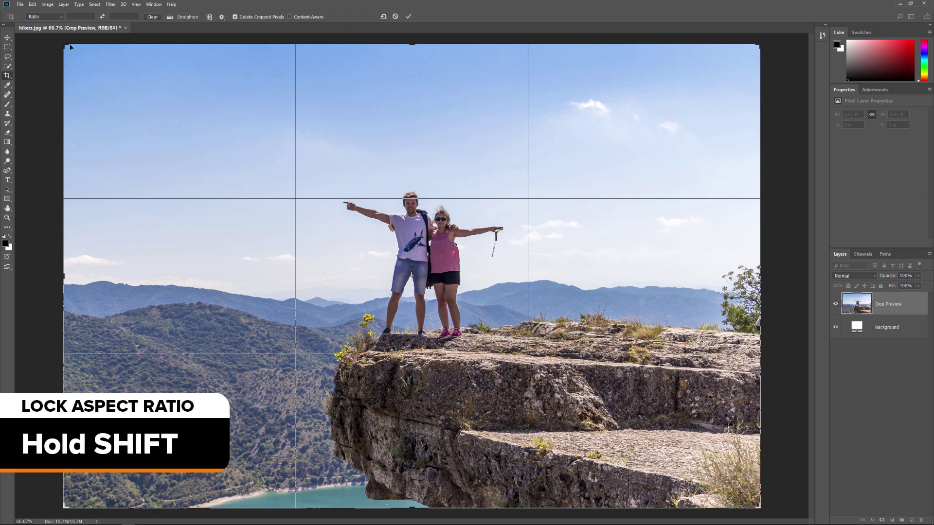
Step: Shrink the crop border around the hikers with its aspect ratio locked, and reset it
{"action": "left_click_drag", "start_coordinate": [64, 44], "coordinate": [202, 138]}
{"action": "left_click_drag", "start_coordinate": [691, 461], "coordinate": [623, 417]}
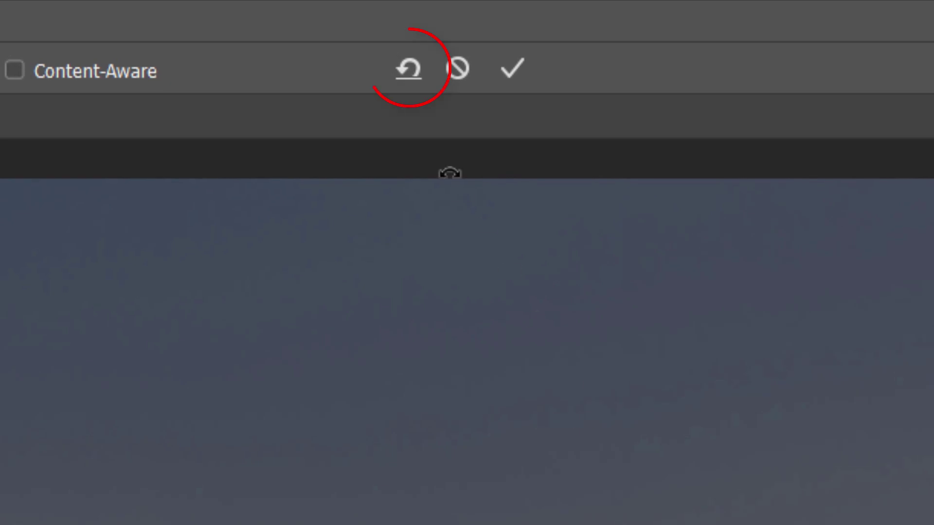
{"action": "left_click", "coordinate": [409, 72]}
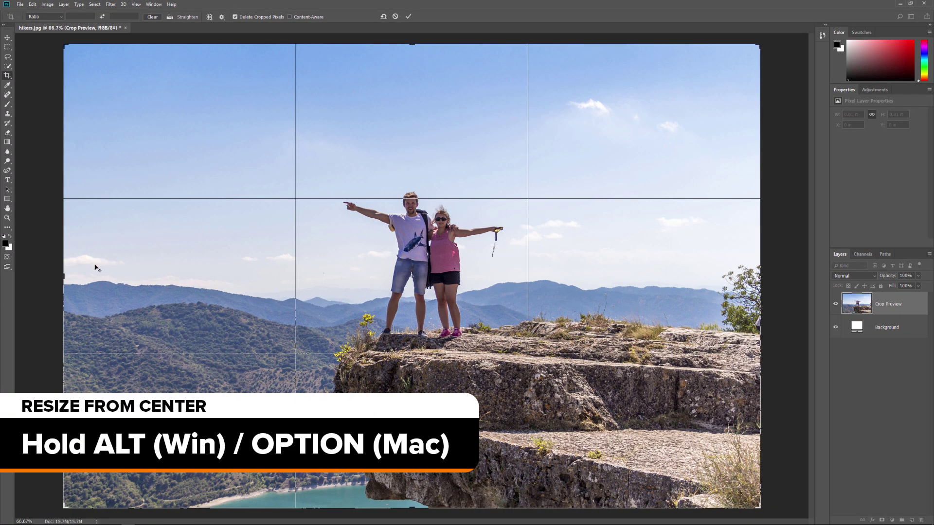
Step: Narrow and shorten the crop border symmetrically from its center, and reset it
{"action": "mouse_move", "coordinate": [64, 276]}
{"action": "left_mouse_down"}
{"action": "mouse_move", "coordinate": [261, 276]}
{"action": "mouse_move", "coordinate": [171, 277]}
{"action": "mouse_move", "coordinate": [225, 276]}
{"action": "left_mouse_up"}
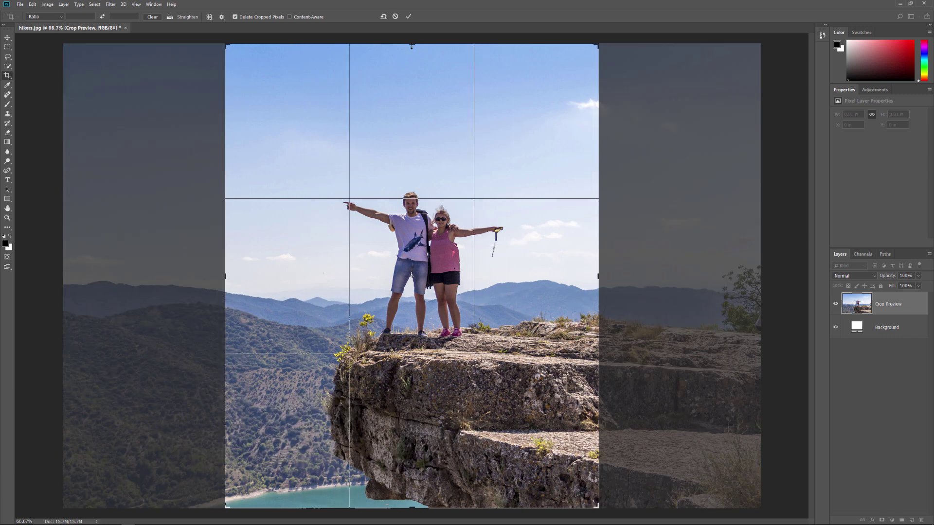
{"action": "left_click_drag", "start_coordinate": [412, 44], "coordinate": [414, 99]}
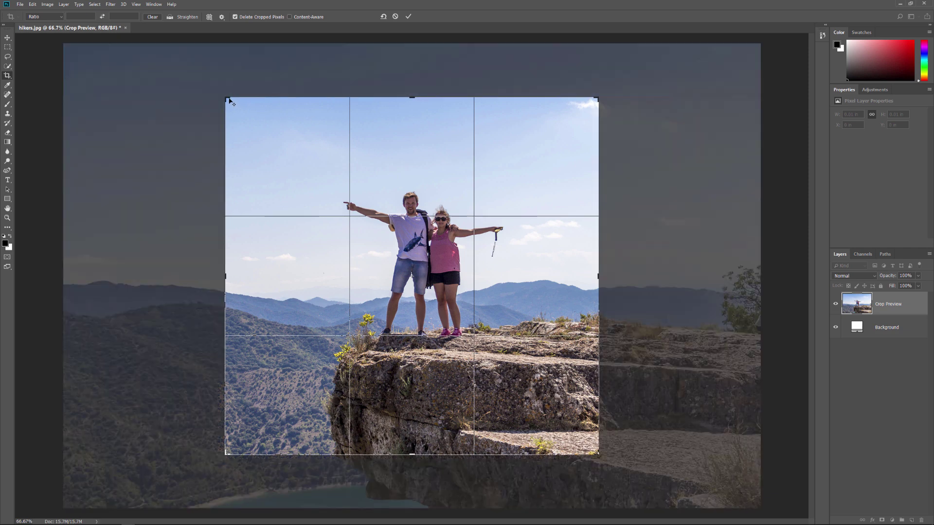
{"action": "left_click_drag", "start_coordinate": [226, 99], "coordinate": [263, 131]}
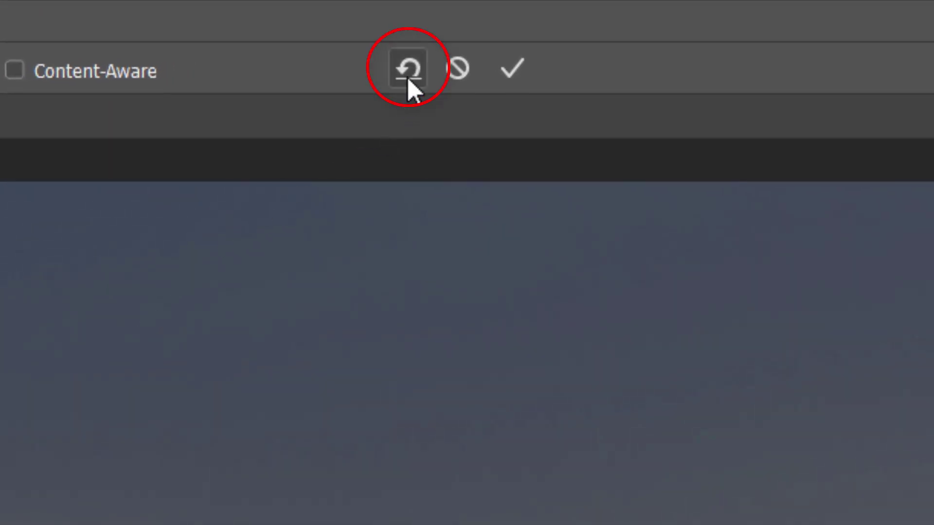
{"action": "left_click", "coordinate": [407, 77]}
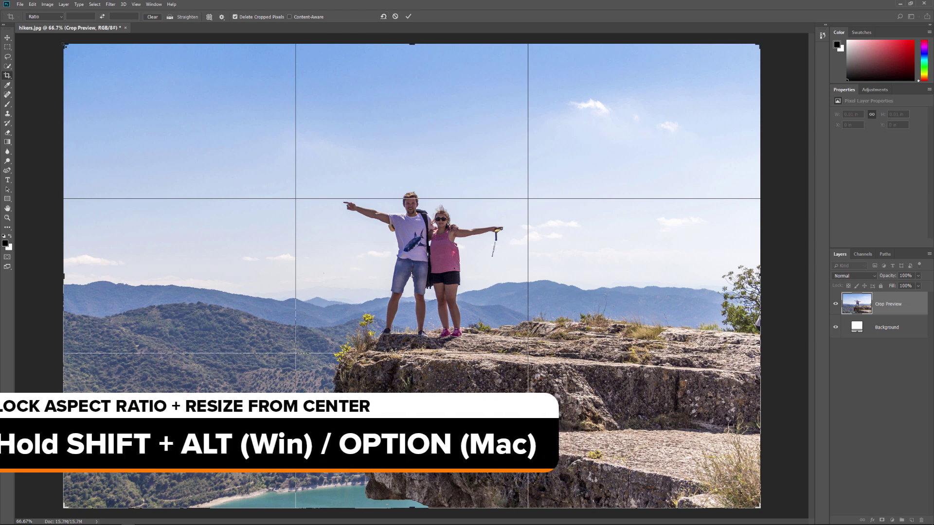
Step: Shrink the crop border proportionally from its center and apply the 4 : 5 (8 : 10) ratio preset in landscape orientation
{"action": "left_click_drag", "start_coordinate": [64, 45], "coordinate": [225, 140]}
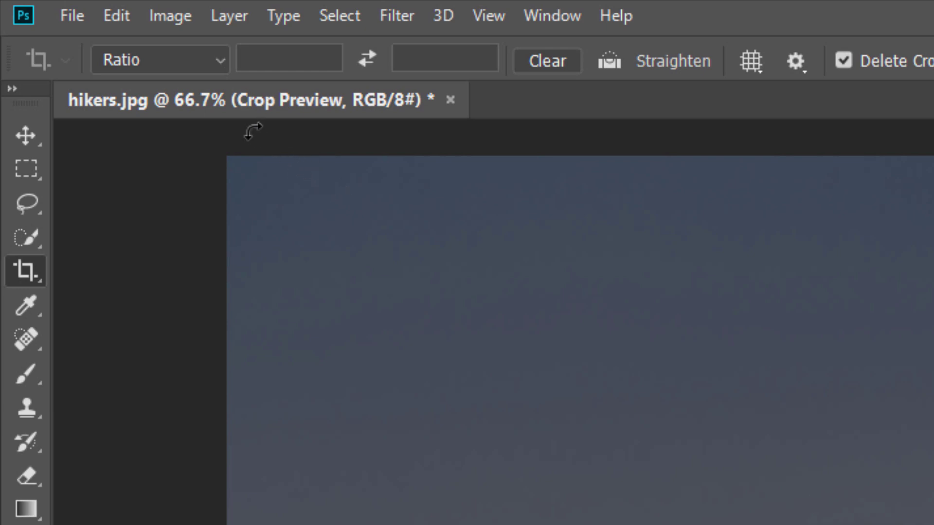
{"action": "left_click", "coordinate": [173, 59]}
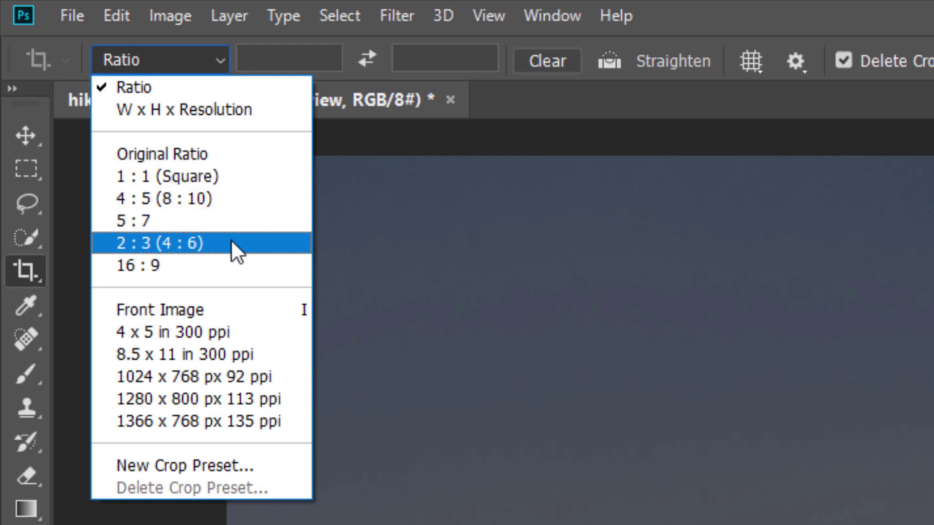
{"action": "left_click", "coordinate": [229, 197]}
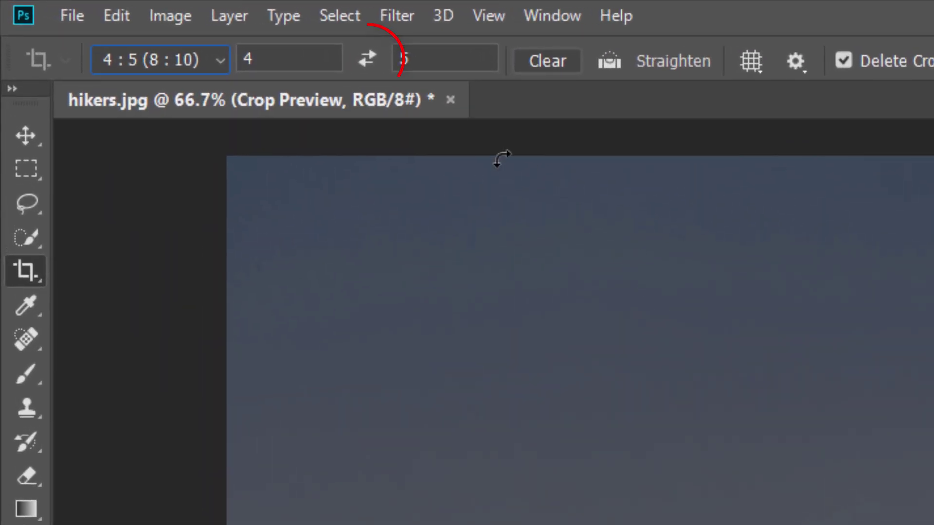
{"action": "left_click", "coordinate": [370, 62]}
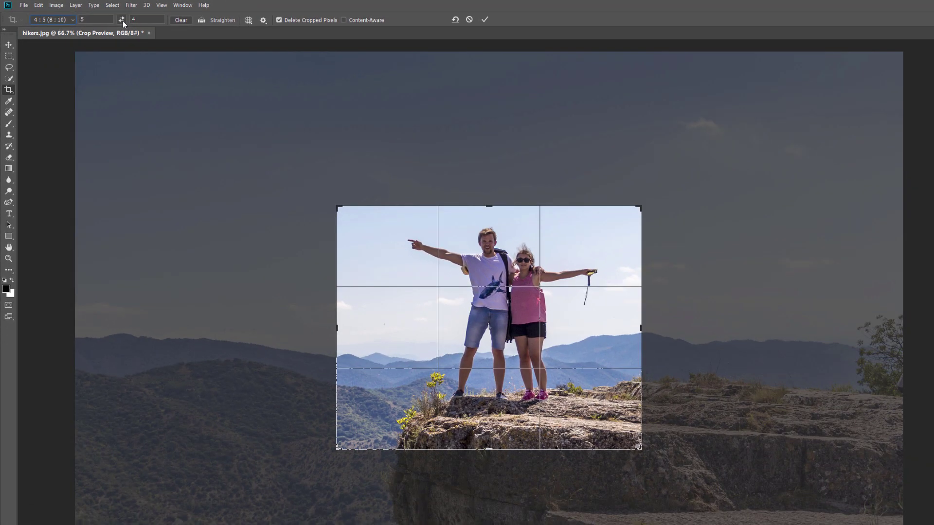
{"action": "left_click", "coordinate": [121, 19]}
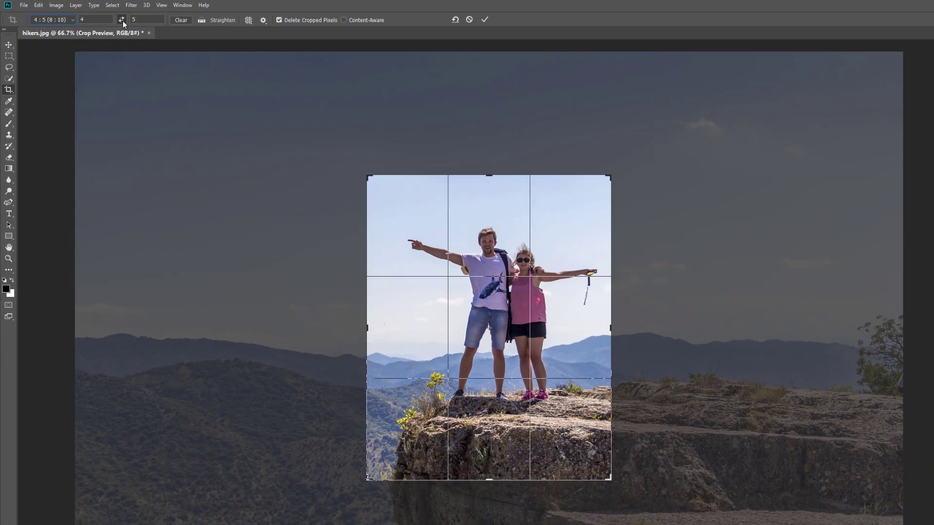
{"action": "left_click", "coordinate": [123, 20]}
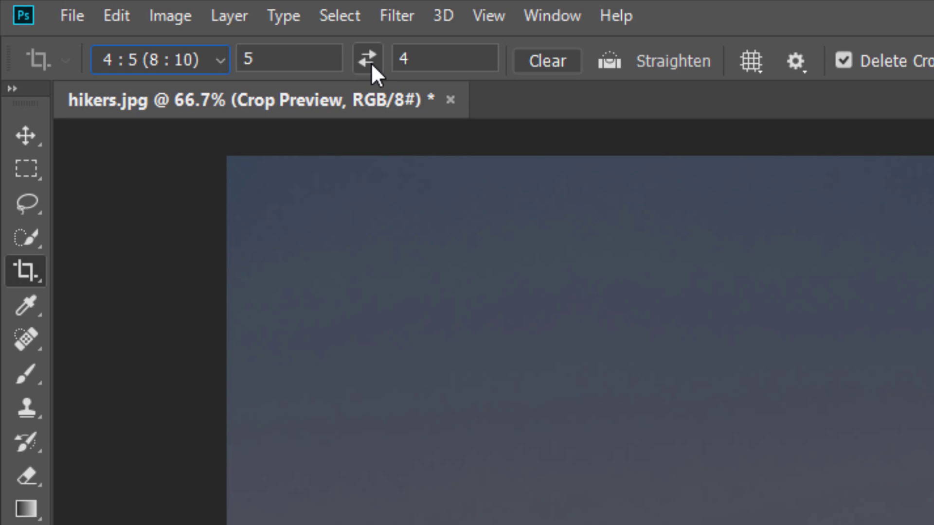
Step: Set a custom crop aspect ratio of 14 wide by 11 high
{"action": "double_click", "coordinate": [242, 60]}
{"action": "type", "text": "14"}
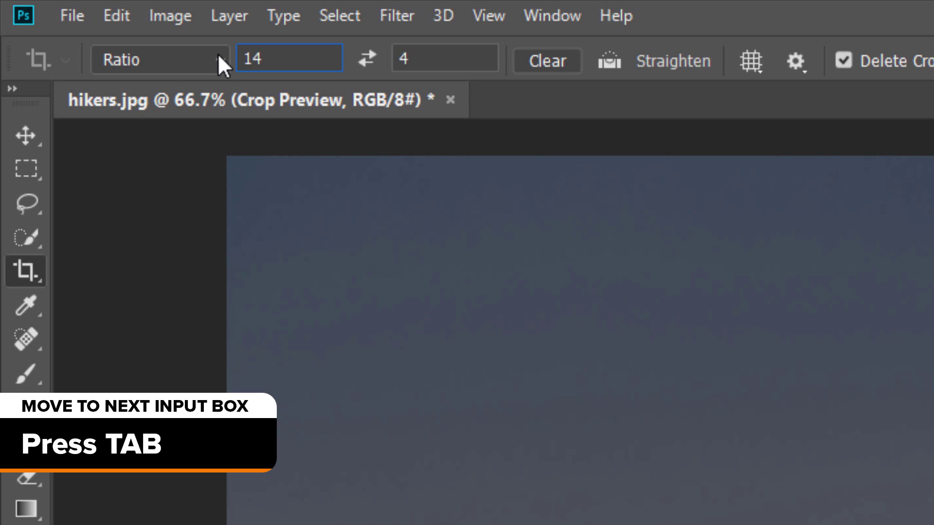
{"action": "key", "text": "Tab"}
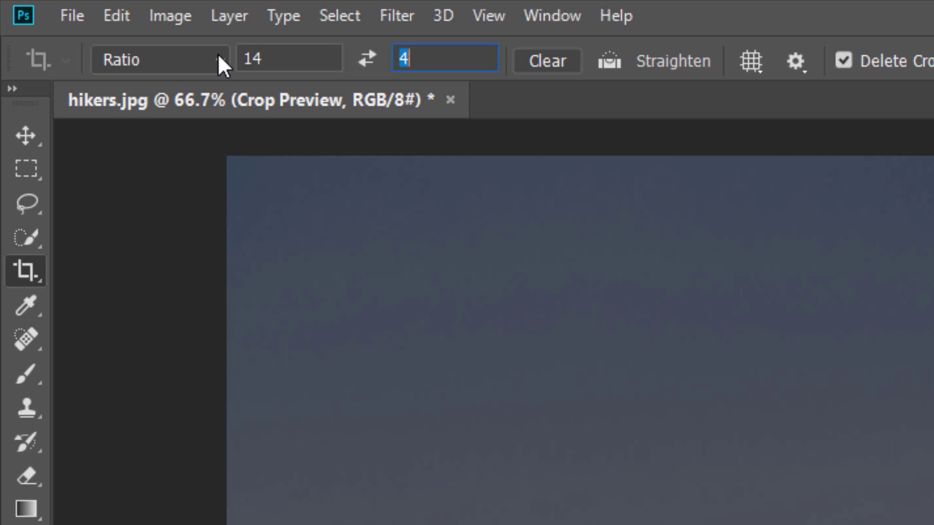
{"action": "type", "text": "11"}
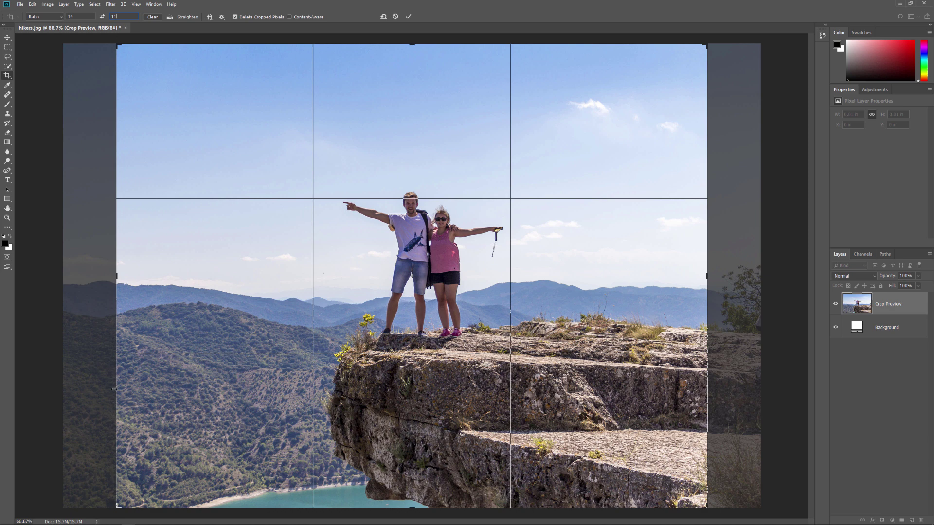
Step: Reduce the 14 by 11 crop border to frame the two hikers more tightly and reposition the image inside it
{"action": "left_click_drag", "start_coordinate": [118, 46], "coordinate": [160, 78]}
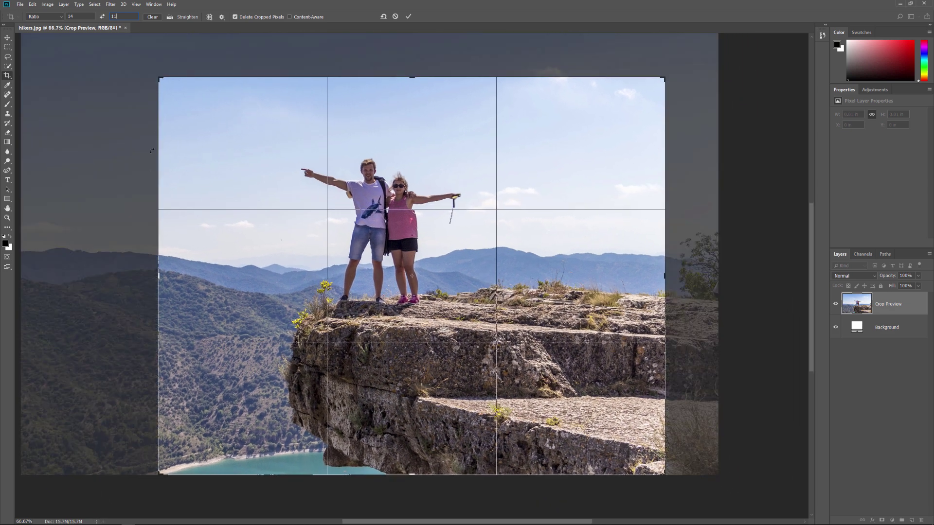
{"action": "left_click_drag", "start_coordinate": [156, 275], "coordinate": [193, 277]}
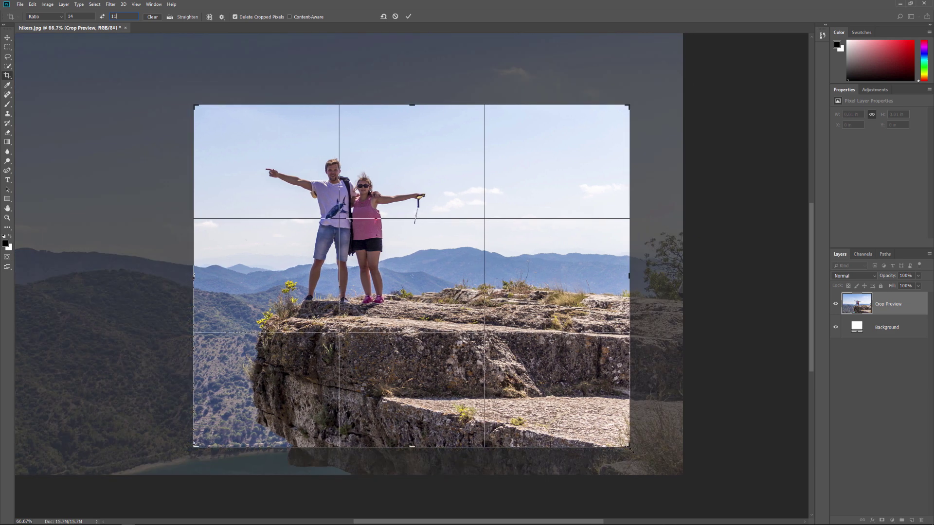
{"action": "left_click_drag", "start_coordinate": [630, 448], "coordinate": [574, 407]}
{"action": "left_click_drag", "start_coordinate": [515, 363], "coordinate": [623, 383]}
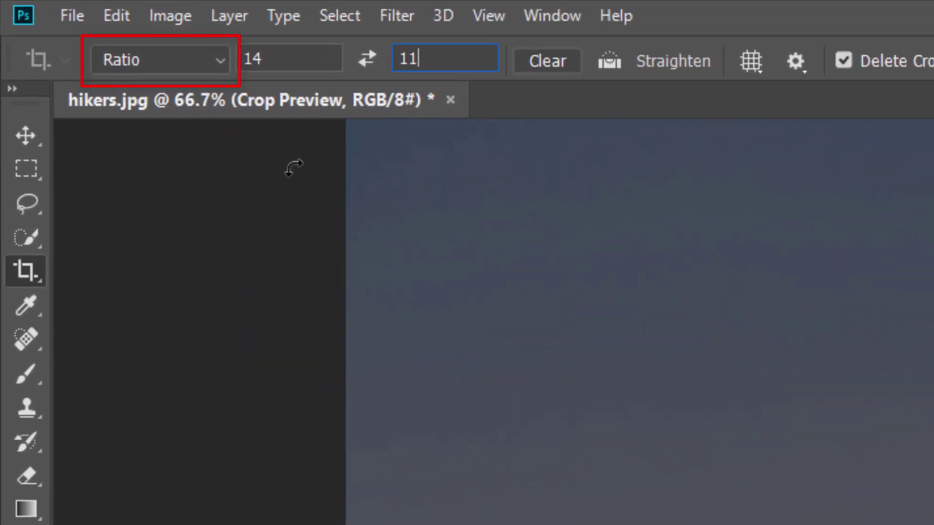
Step: Save the 14 by 11 ratio as a new crop preset named "11 x 14 Landscape" and select it for the crop
{"action": "left_click", "coordinate": [178, 60]}
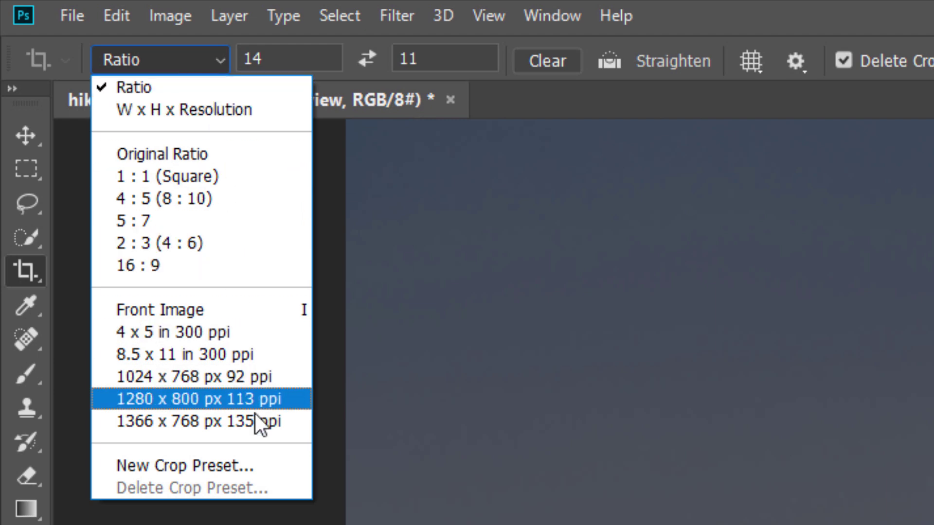
{"action": "left_click", "coordinate": [261, 465]}
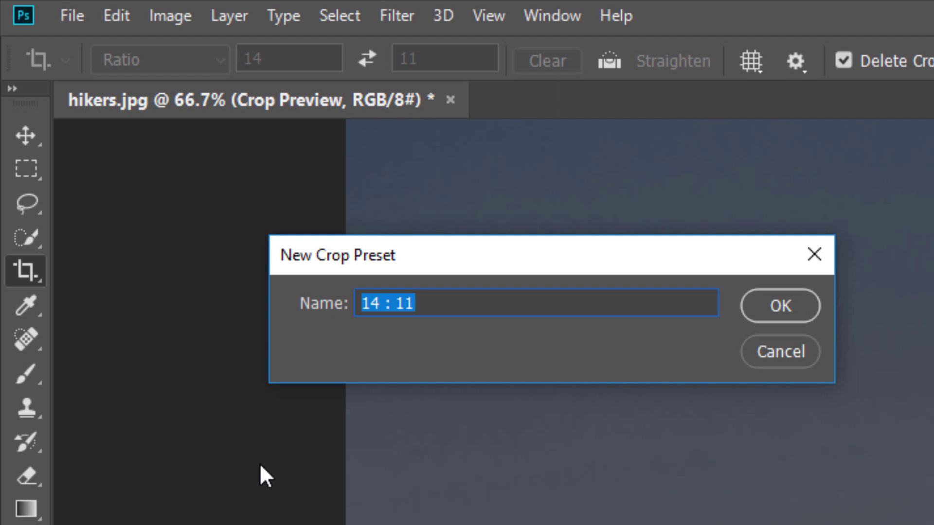
{"action": "type", "text": "11 x 14 Landscape"}
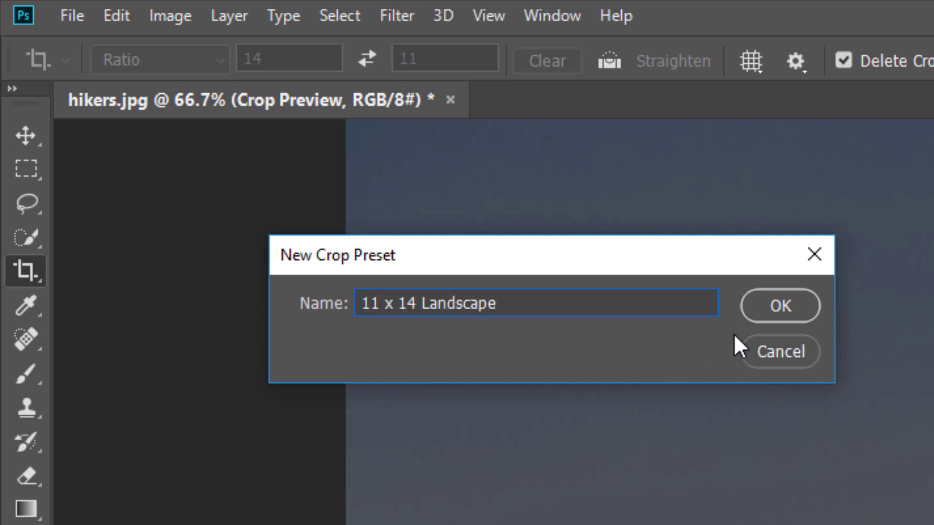
{"action": "left_click", "coordinate": [781, 307]}
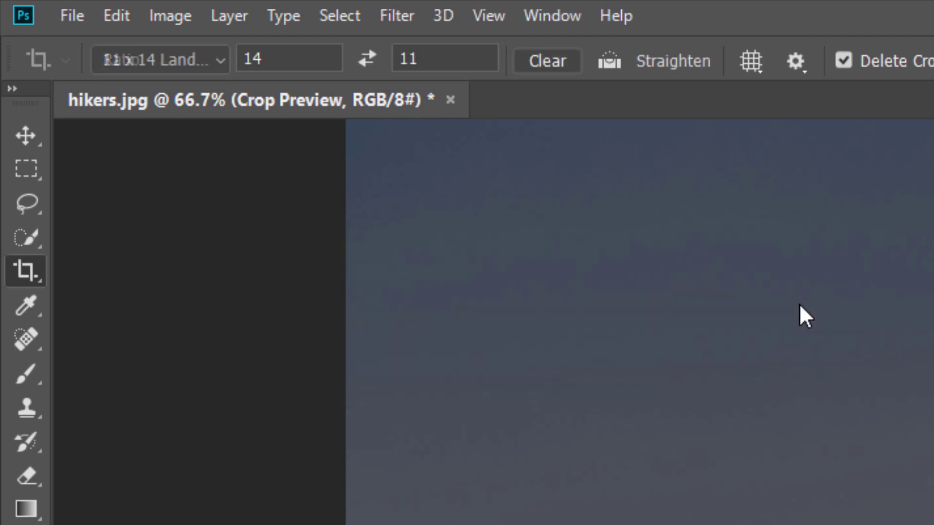
{"action": "left_click", "coordinate": [197, 58]}
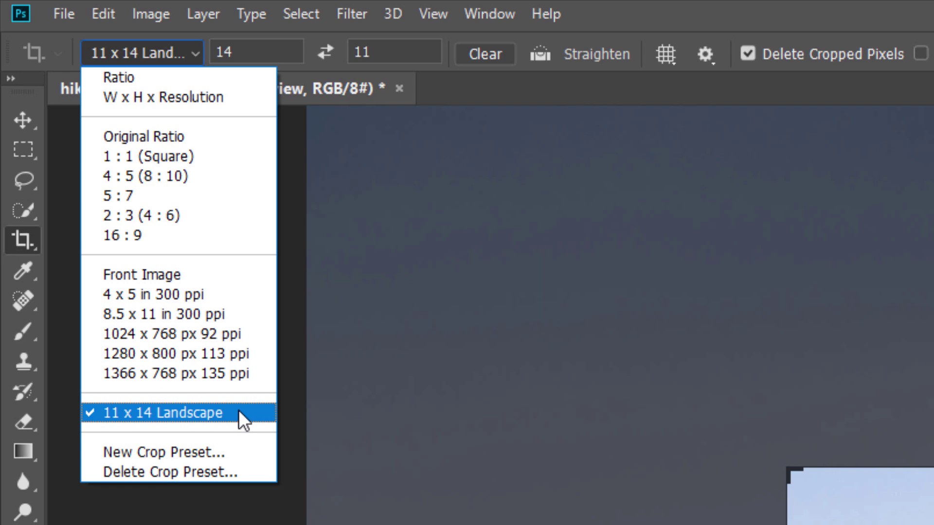
{"action": "left_click", "coordinate": [239, 412]}
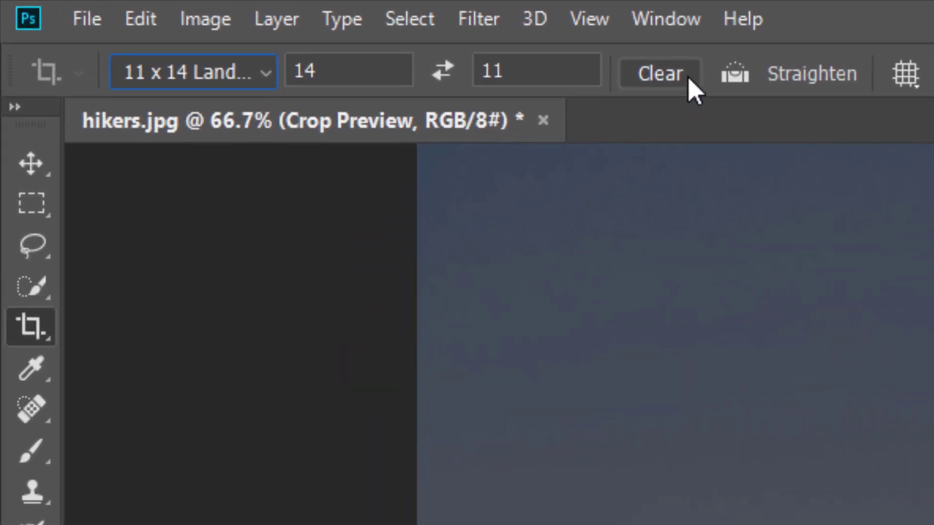
Step: Clear the crop's aspect ratio, then reshape the border freely around the hikers and reposition the image
{"action": "left_click", "coordinate": [686, 83]}
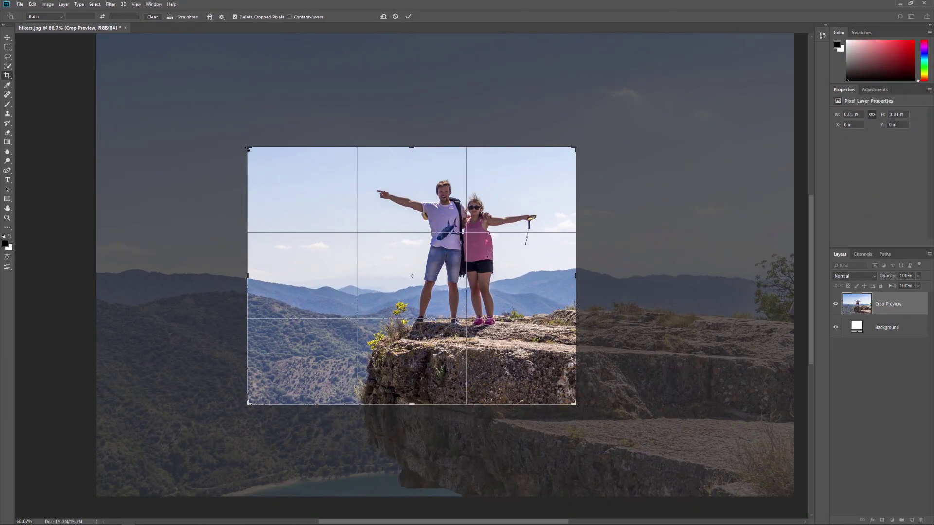
{"action": "left_click_drag", "start_coordinate": [246, 146], "coordinate": [293, 111]}
{"action": "left_click_drag", "start_coordinate": [449, 173], "coordinate": [448, 174]}
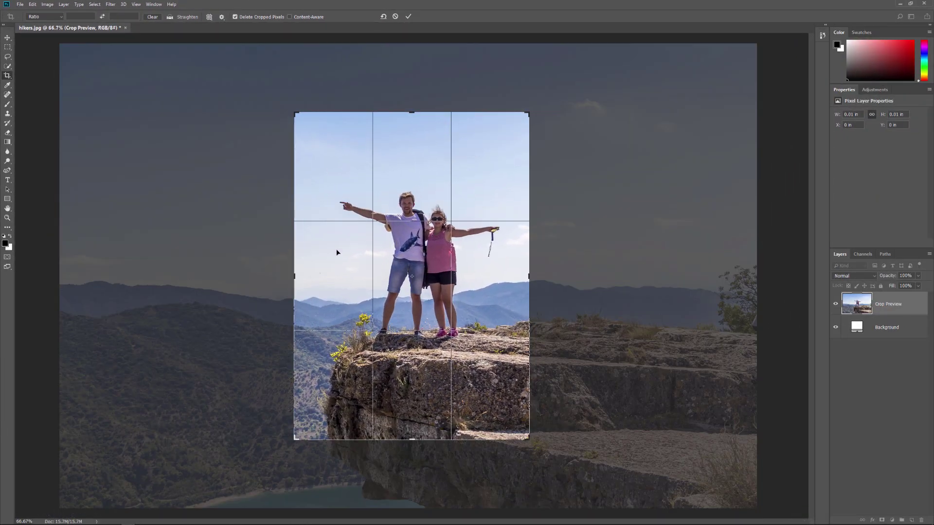
{"action": "left_click_drag", "start_coordinate": [294, 276], "coordinate": [230, 279]}
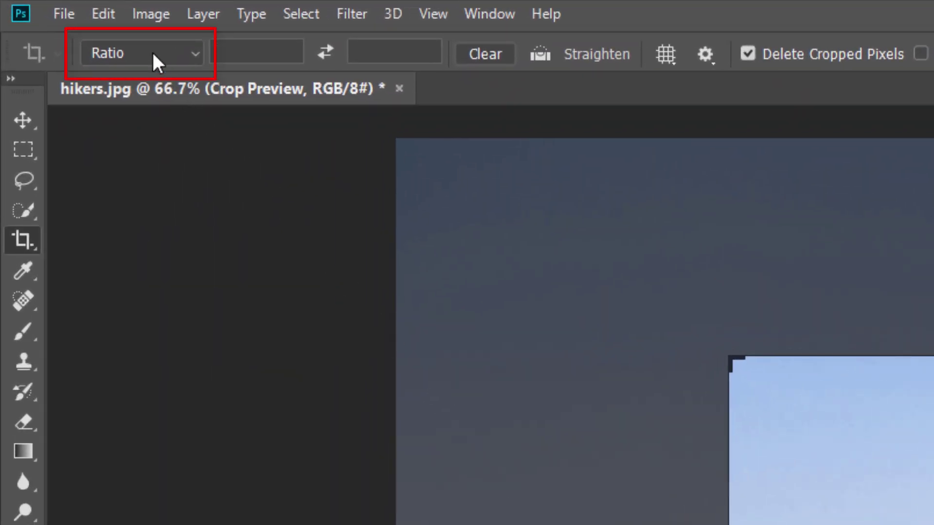
Step: Switch the crop to W x H x Resolution with a width of 14 in and a height of 11 in
{"action": "left_click", "coordinate": [152, 50]}
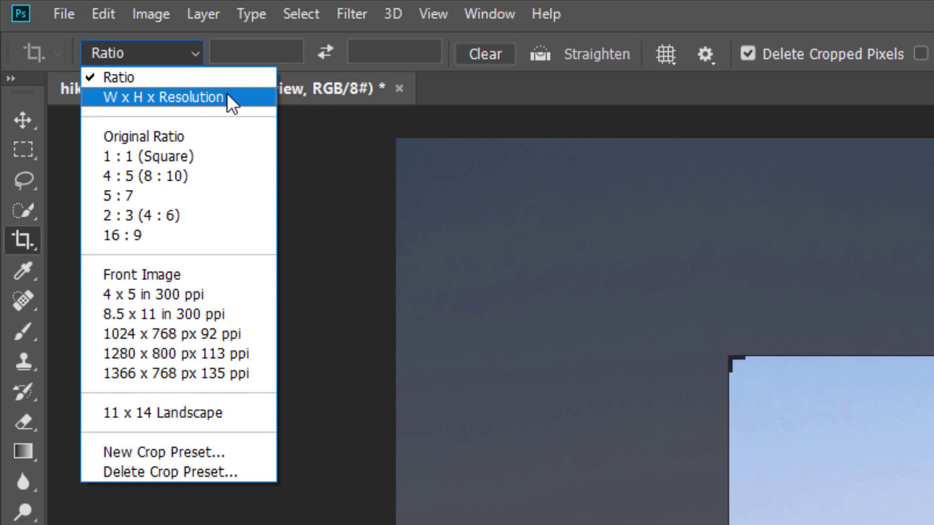
{"action": "left_click", "coordinate": [244, 95]}
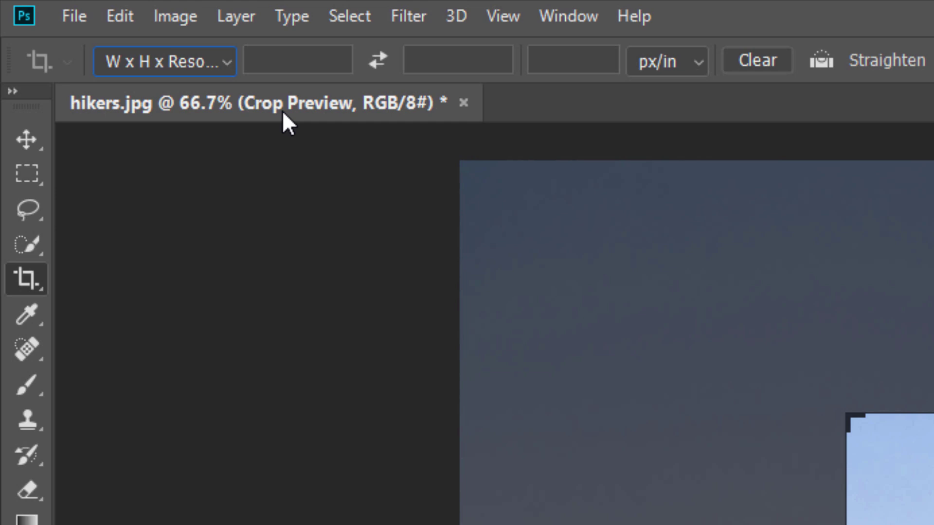
{"action": "left_click", "coordinate": [298, 63]}
{"action": "type", "text": "14"}
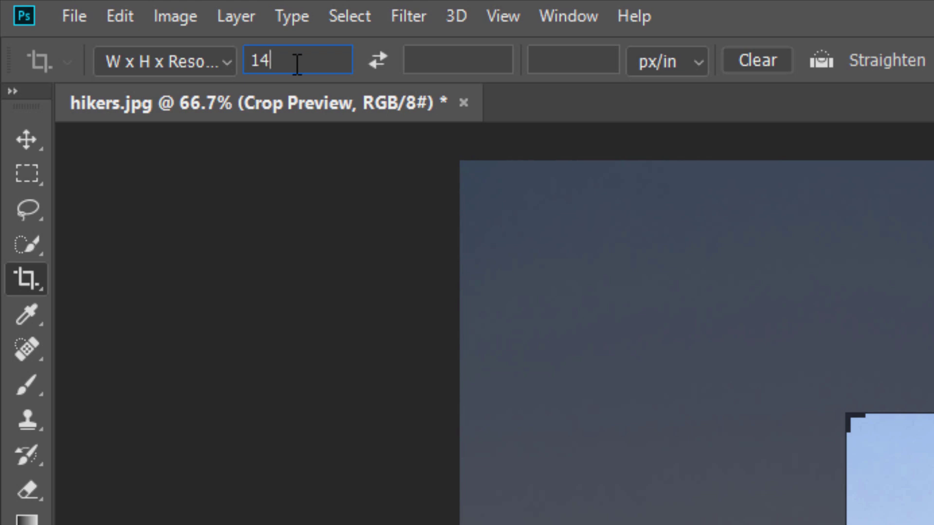
{"action": "type", "text": " in"}
{"action": "key", "text": "Tab"}
{"action": "type", "text": "11 in"}
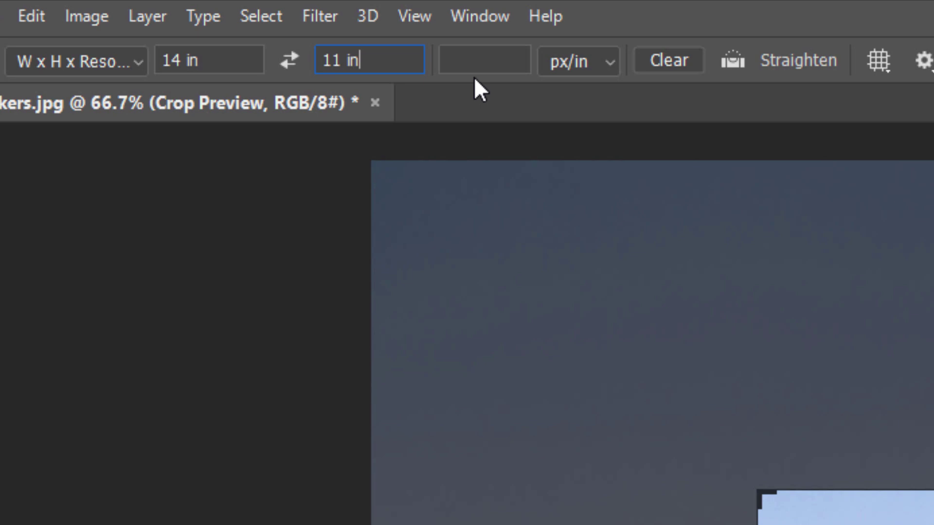
Step: Set the crop resolution to 300 px/in
{"action": "left_click", "coordinate": [503, 61]}
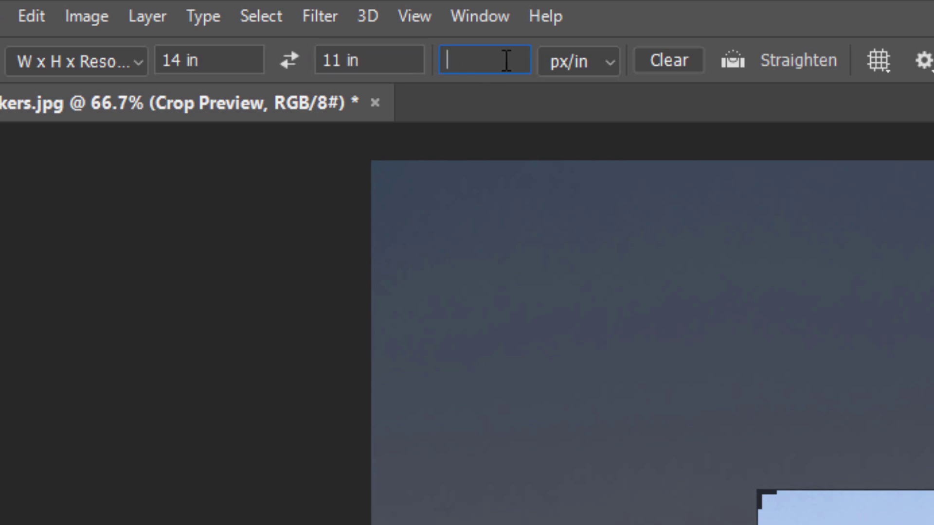
{"action": "type", "text": "300"}
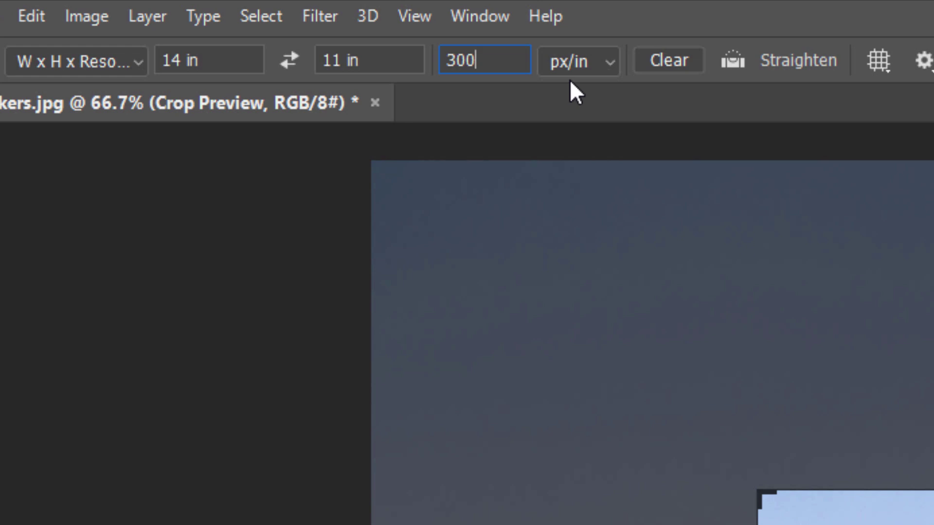
{"action": "left_click", "coordinate": [609, 63]}
{"action": "left_click", "coordinate": [597, 89]}
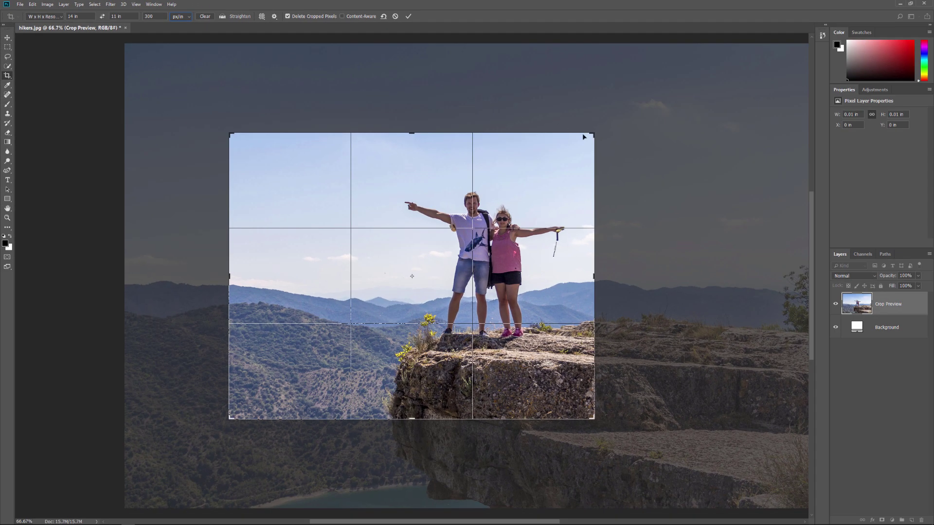
Step: Enlarge the crop border around the hikers, reposition the image inside it, and apply the crop
{"action": "left_click_drag", "start_coordinate": [593, 134], "coordinate": [634, 110]}
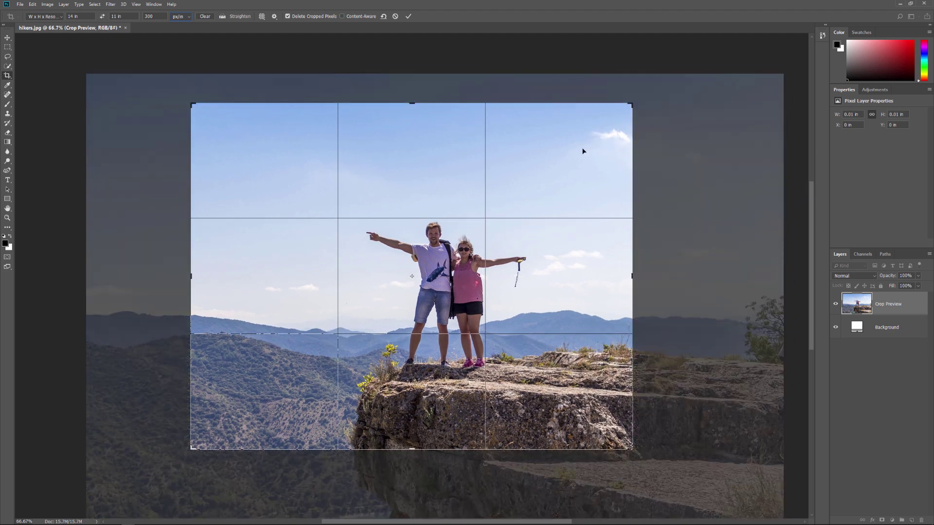
{"action": "left_click_drag", "start_coordinate": [564, 164], "coordinate": [592, 134]}
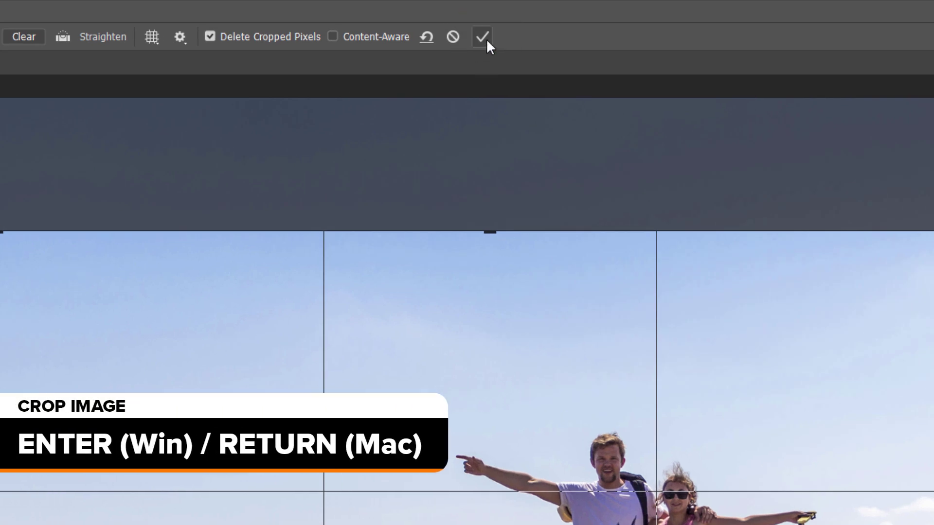
{"action": "left_click", "coordinate": [485, 38]}
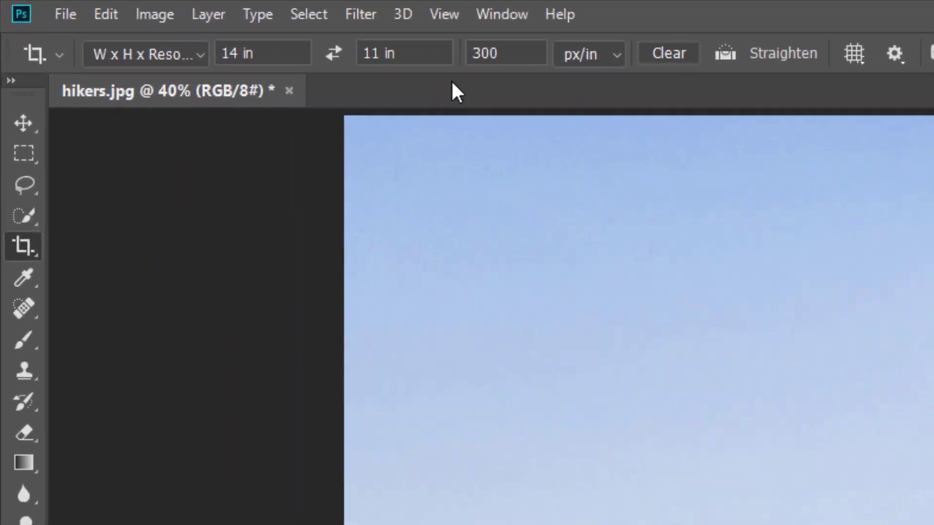
Step: Check the cropped photo's image size in inches and resolution without changing them
{"action": "left_click", "coordinate": [191, 19]}
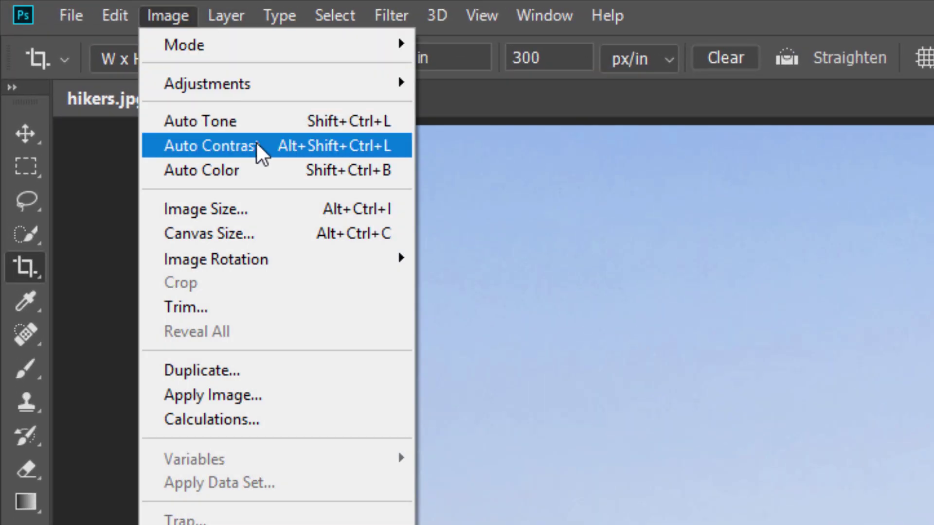
{"action": "left_click", "coordinate": [269, 206]}
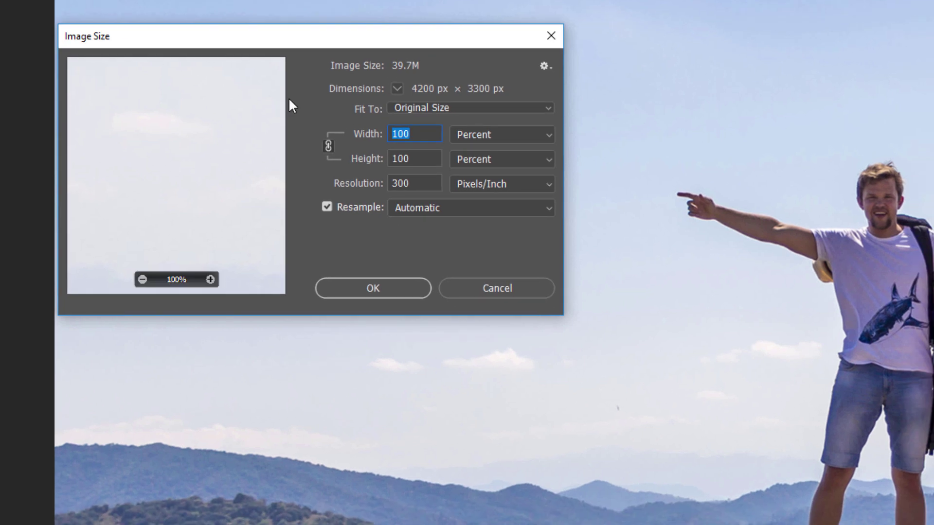
{"action": "left_click", "coordinate": [510, 134]}
{"action": "left_click", "coordinate": [499, 180]}
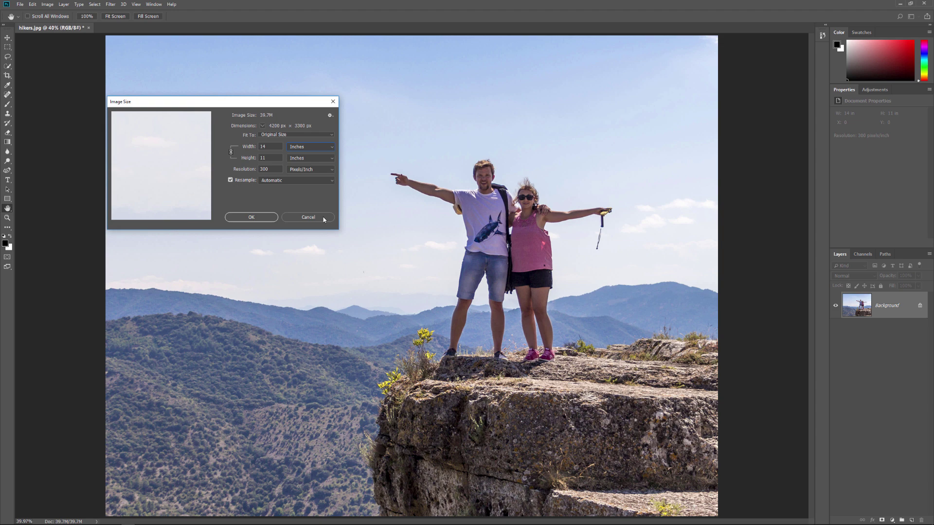
{"action": "left_click", "coordinate": [308, 218]}
Step: Undo the crop and fit the whole hikers photo to the screen
{"action": "key", "text": "c"}
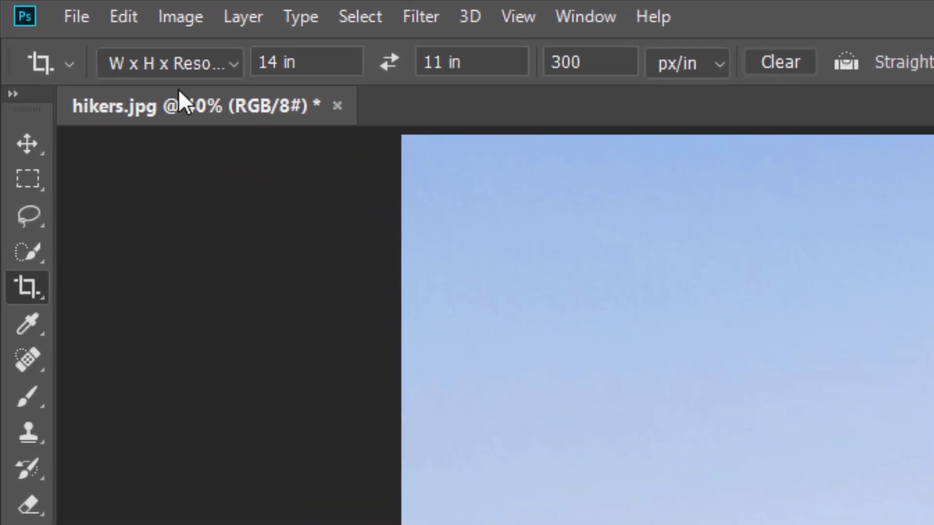
{"action": "left_click", "coordinate": [135, 20]}
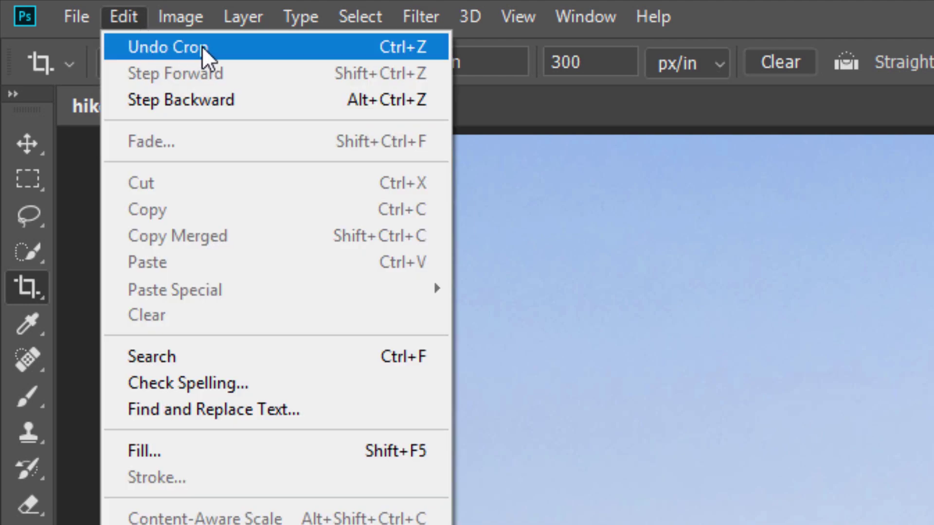
{"action": "left_click", "coordinate": [226, 46]}
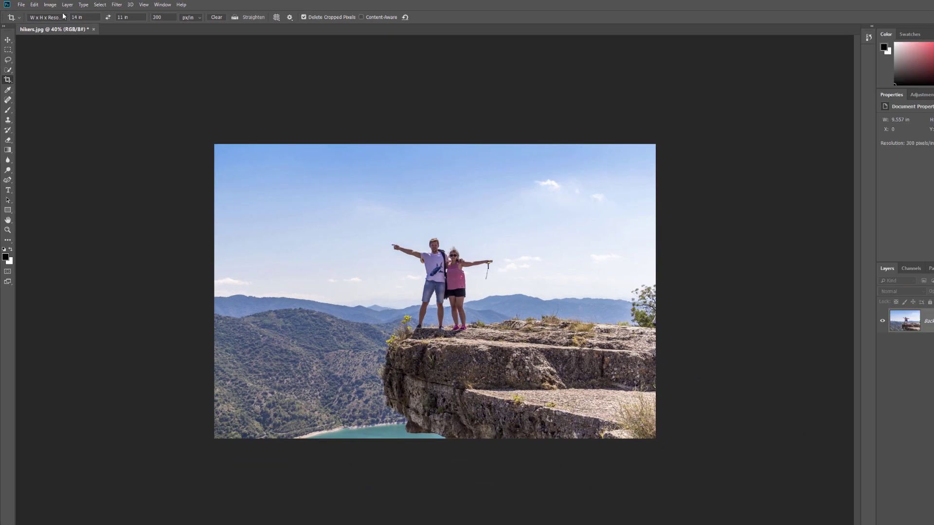
{"action": "key", "text": "ctrl+0"}
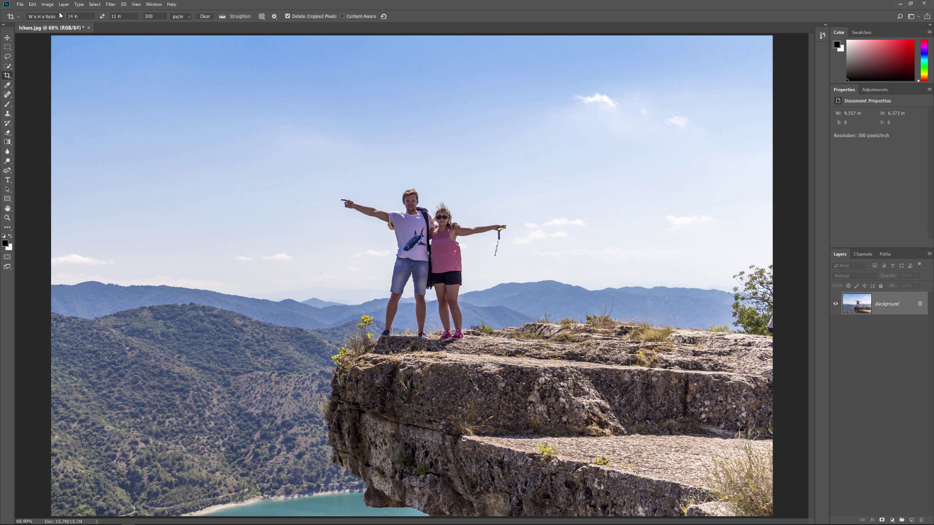
Step: Start a new 14 by 11 in crop border, shrink it from a corner, and set its overlay to Golden Ratio
{"action": "left_click", "coordinate": [98, 72]}
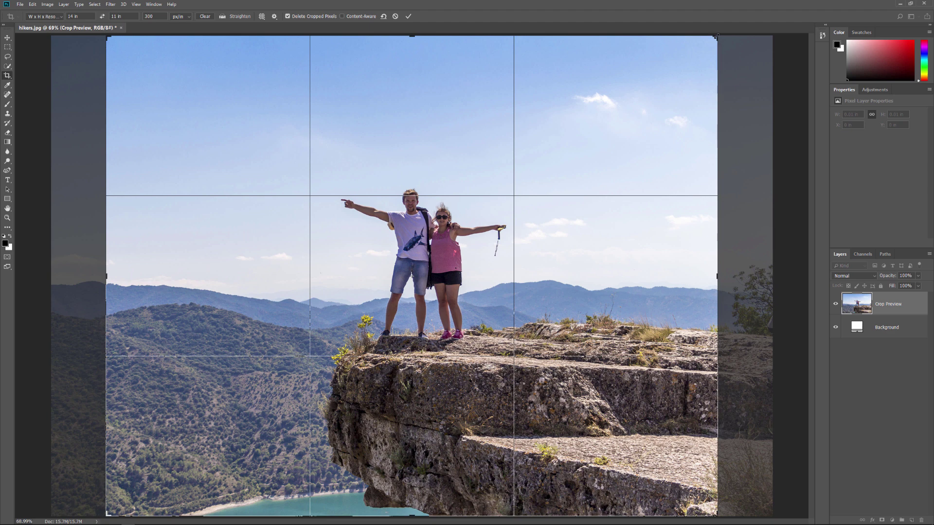
{"action": "left_click_drag", "start_coordinate": [716, 37], "coordinate": [655, 87]}
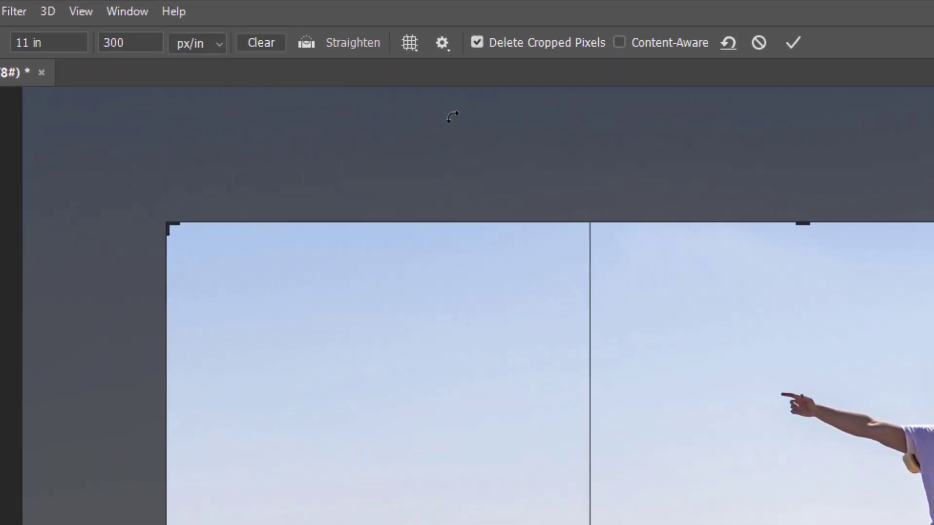
{"action": "left_click", "coordinate": [413, 45]}
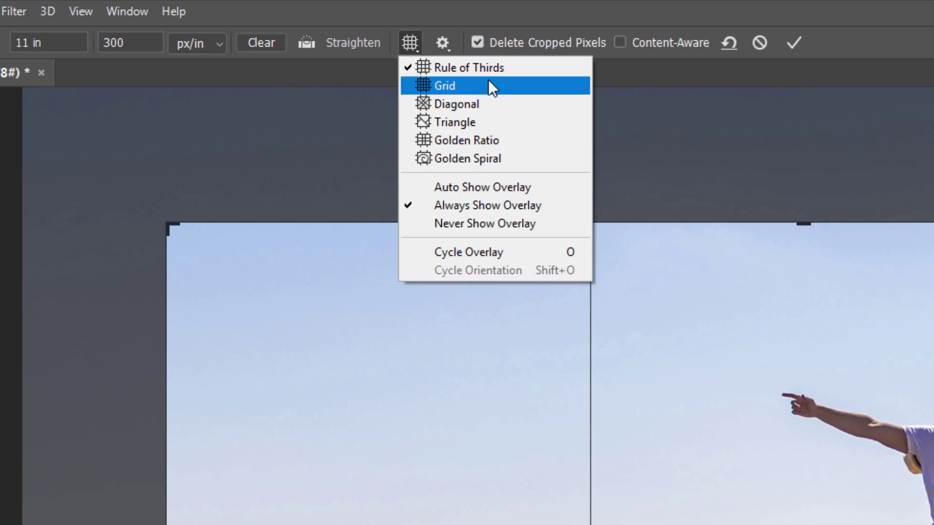
{"action": "left_click", "coordinate": [515, 140]}
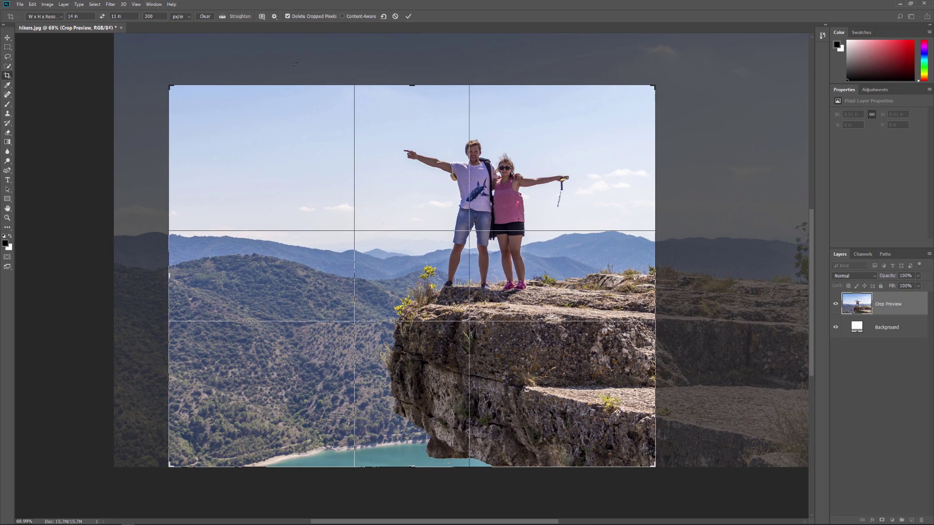
Step: Tighten the crop border around the hikers, align them with the overlay lines, and apply the crop
{"action": "left_click_drag", "start_coordinate": [169, 466], "coordinate": [207, 436]}
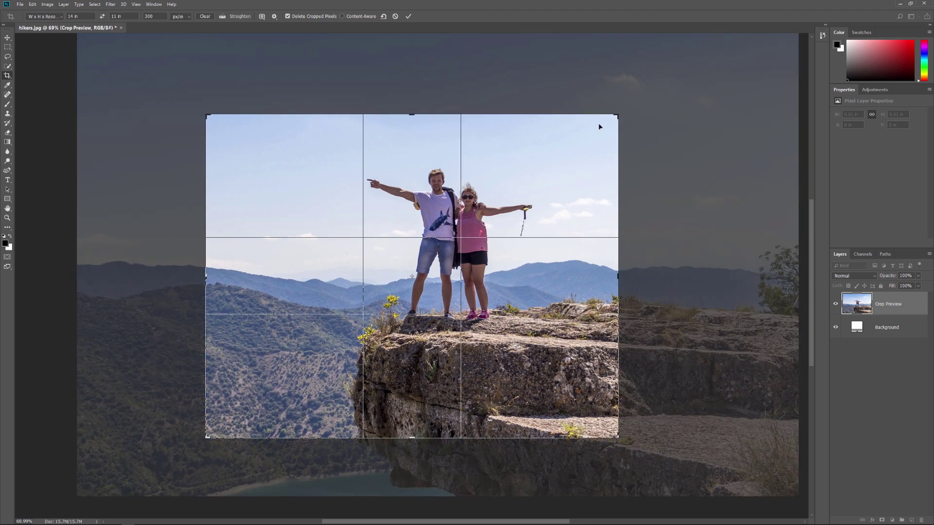
{"action": "left_click_drag", "start_coordinate": [617, 116], "coordinate": [612, 119]}
{"action": "left_click_drag", "start_coordinate": [563, 172], "coordinate": [553, 182]}
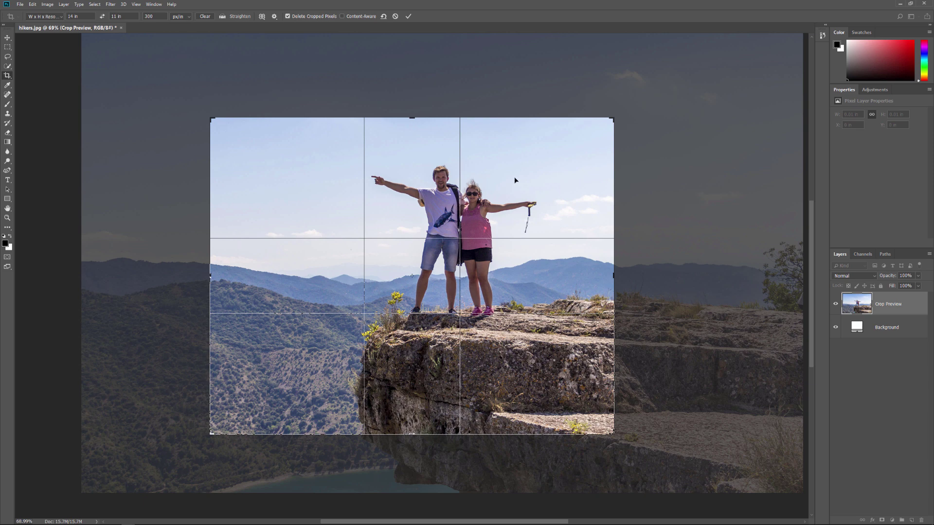
{"action": "key", "text": "Return"}
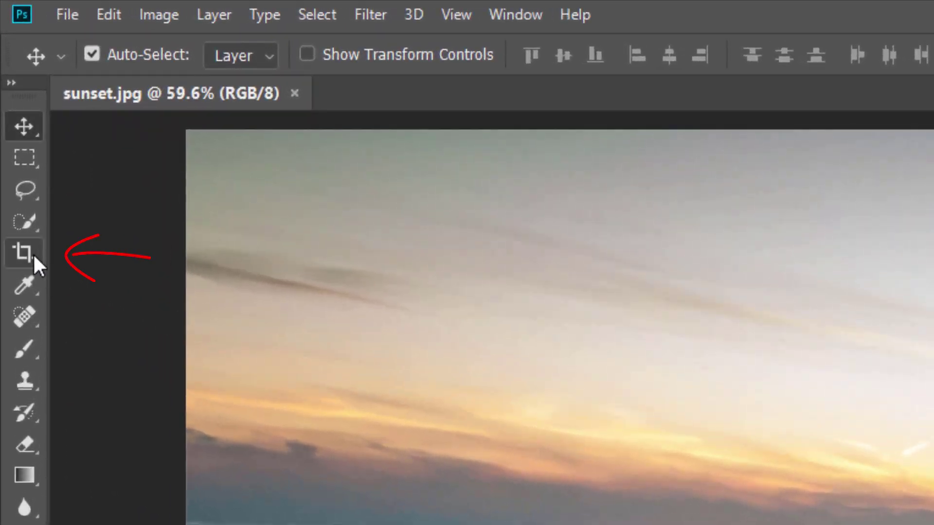
Step: Straighten the sunset photo with the Crop tool by tracing the Straighten line along the tilted horizon
{"action": "left_click", "coordinate": [33, 253]}
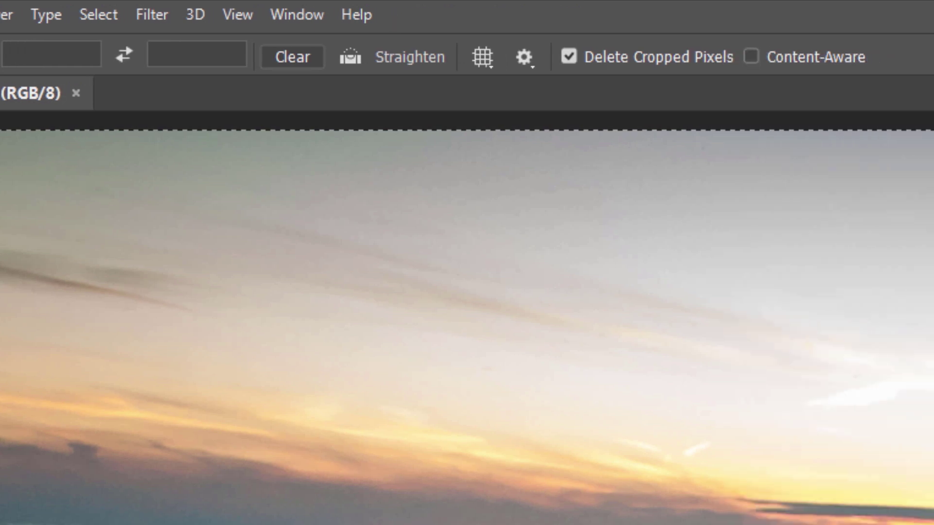
{"action": "left_click", "coordinate": [348, 63]}
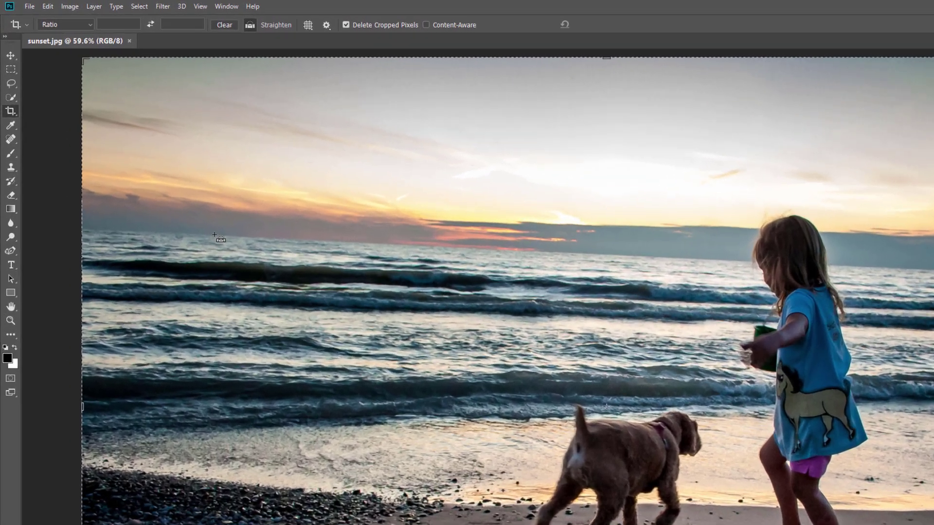
{"action": "left_click", "coordinate": [146, 159]}
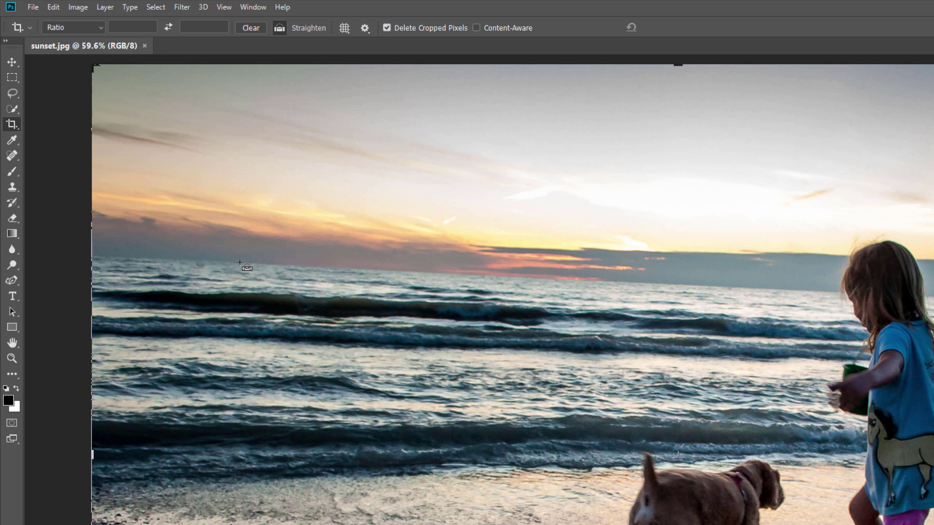
{"action": "left_click_drag", "start_coordinate": [239, 262], "coordinate": [933, 302]}
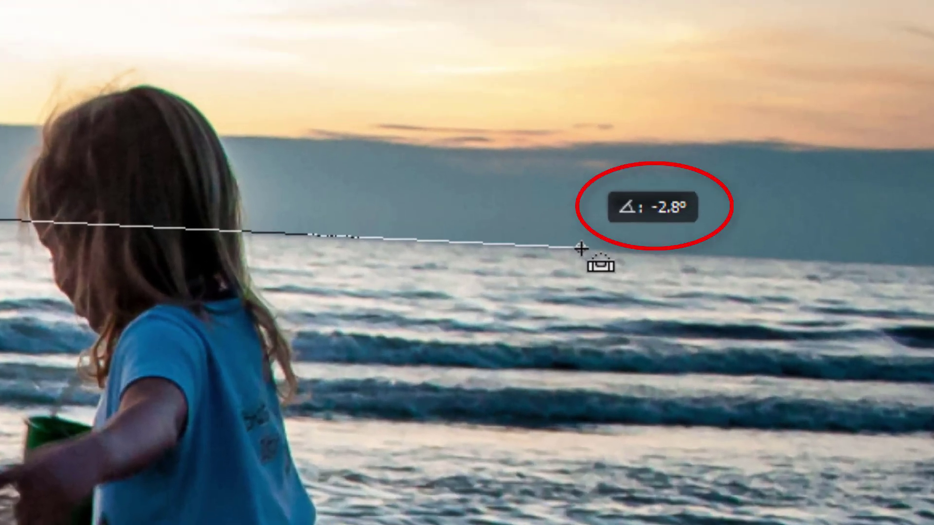
{"action": "left_click_drag", "start_coordinate": [581, 248], "coordinate": [581, 248]}
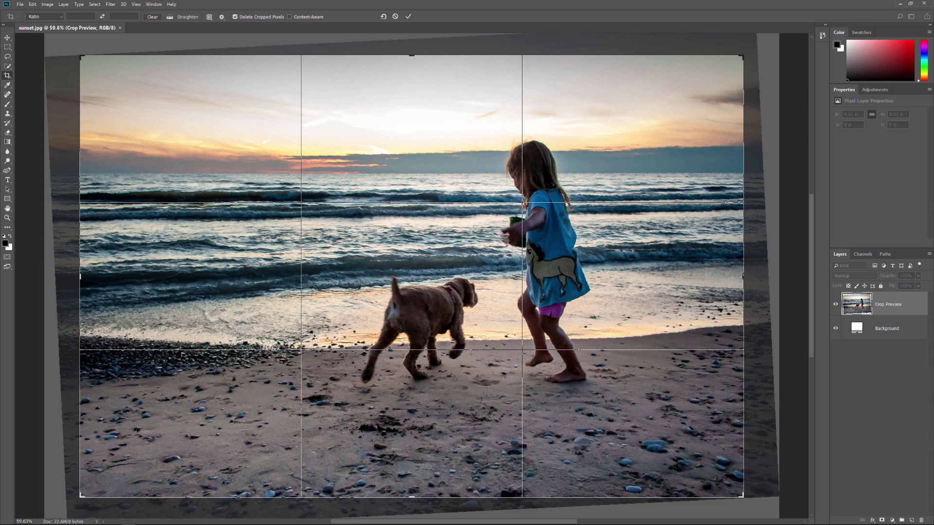
Step: Shrink the straightened crop border, reposition the photo around the girl and dog, and apply the crop
{"action": "left_click_drag", "start_coordinate": [82, 498], "coordinate": [141, 458]}
{"action": "left_click_drag", "start_coordinate": [554, 271], "coordinate": [548, 290]}
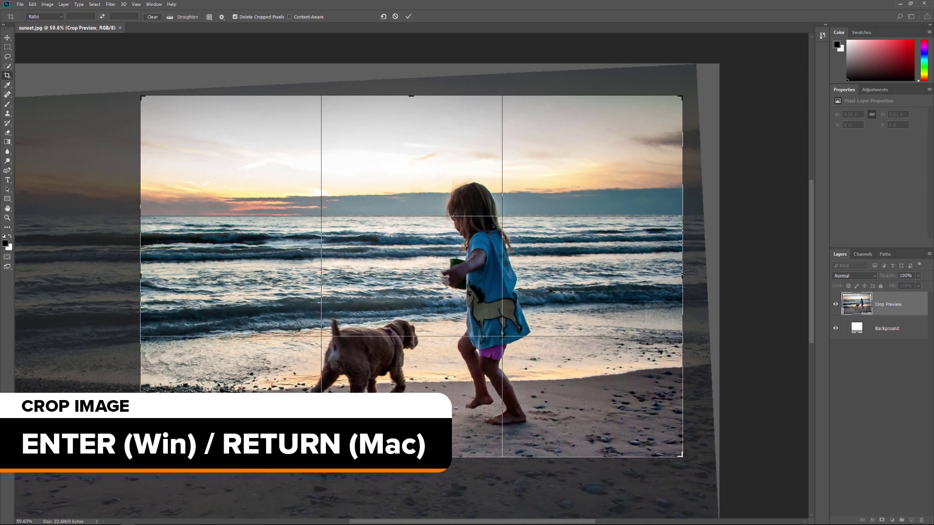
{"action": "key", "text": "Return"}
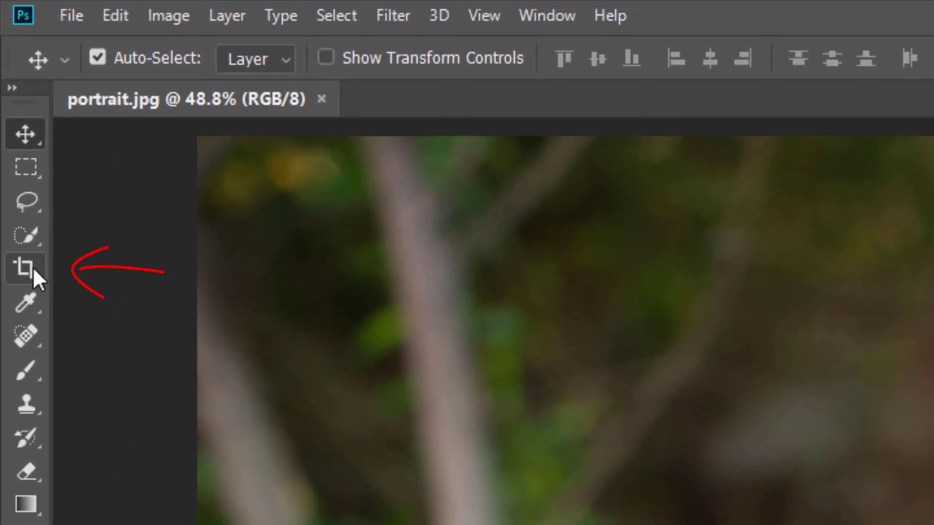
Step: Crop the portrait photo with the 4 : 5 (8 : 10) ratio, tightening the border evenly around the woman
{"action": "left_click", "coordinate": [33, 267]}
{"action": "left_click", "coordinate": [168, 57]}
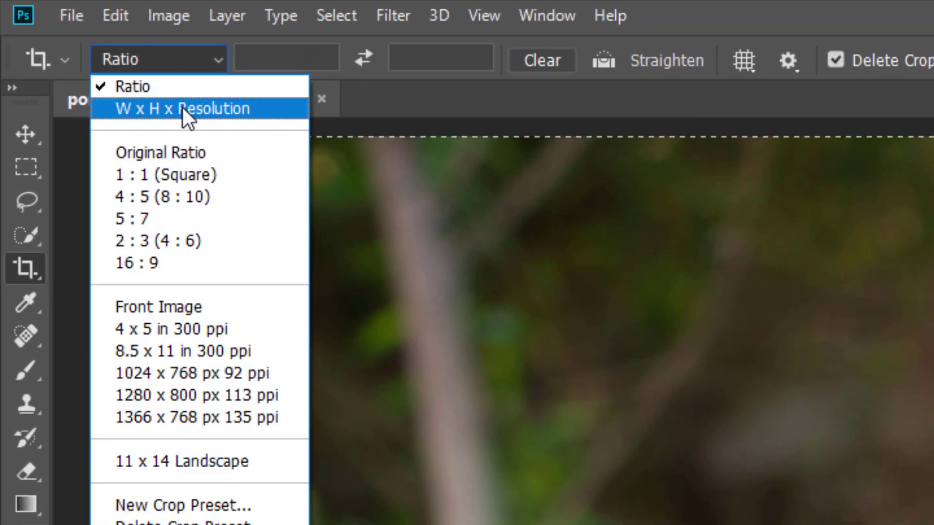
{"action": "left_click", "coordinate": [229, 192]}
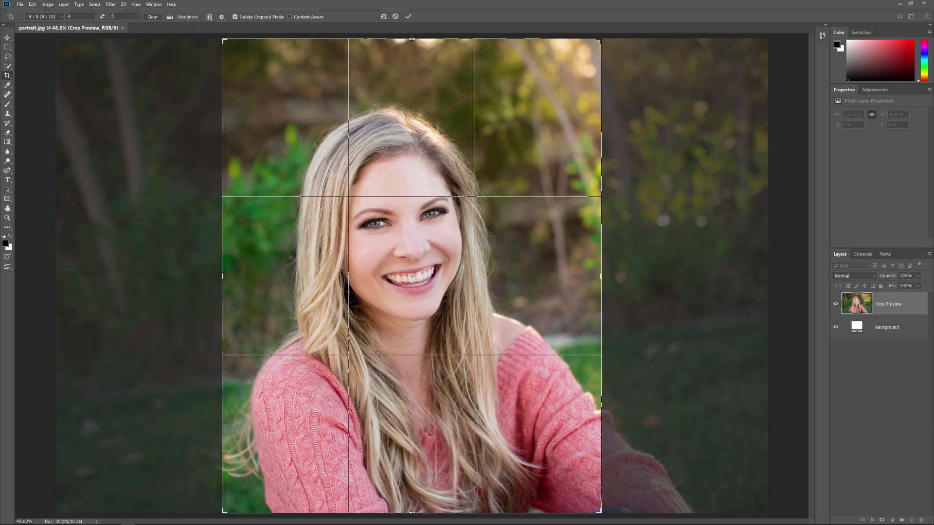
{"action": "left_click_drag", "start_coordinate": [411, 38], "coordinate": [412, 97]}
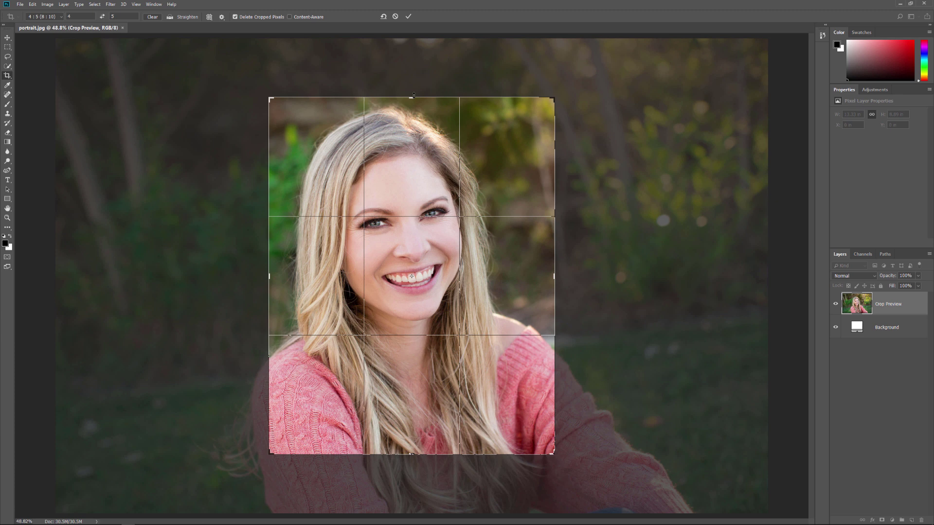
{"action": "key", "text": "Return"}
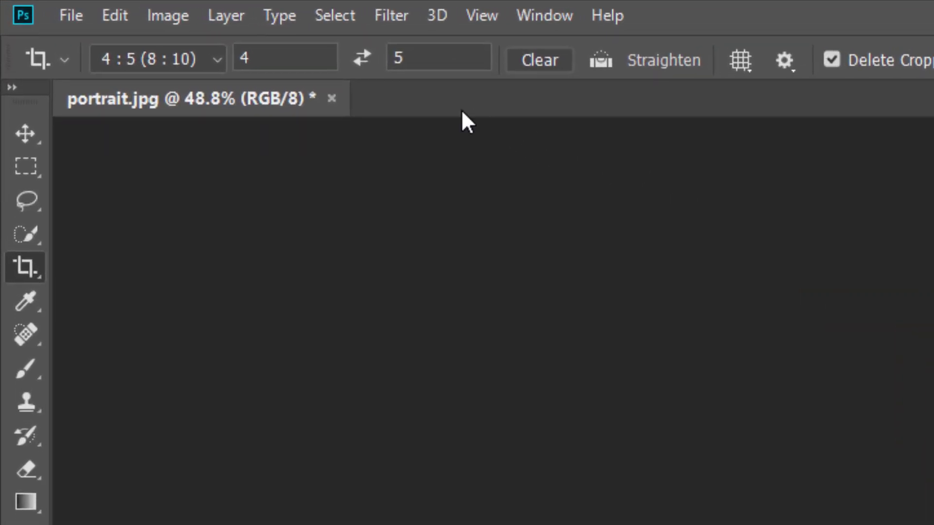
Step: Try to recrop the portrait as 5 by 4 landscape, extending the border past the image to about 9.3 by 7.4 in, and cancel
{"action": "left_click", "coordinate": [364, 59]}
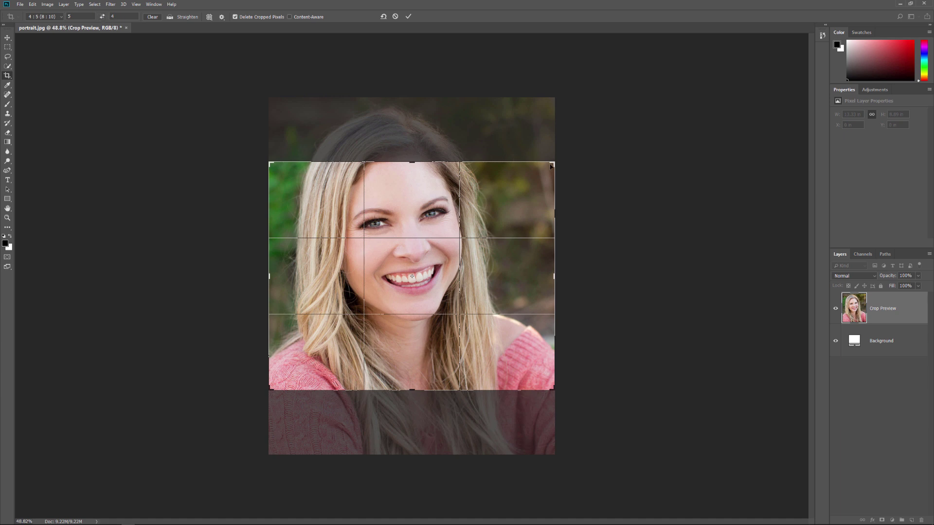
{"action": "left_click_drag", "start_coordinate": [551, 166], "coordinate": [593, 135]}
{"action": "left_click_drag", "start_coordinate": [603, 122], "coordinate": [656, 78]}
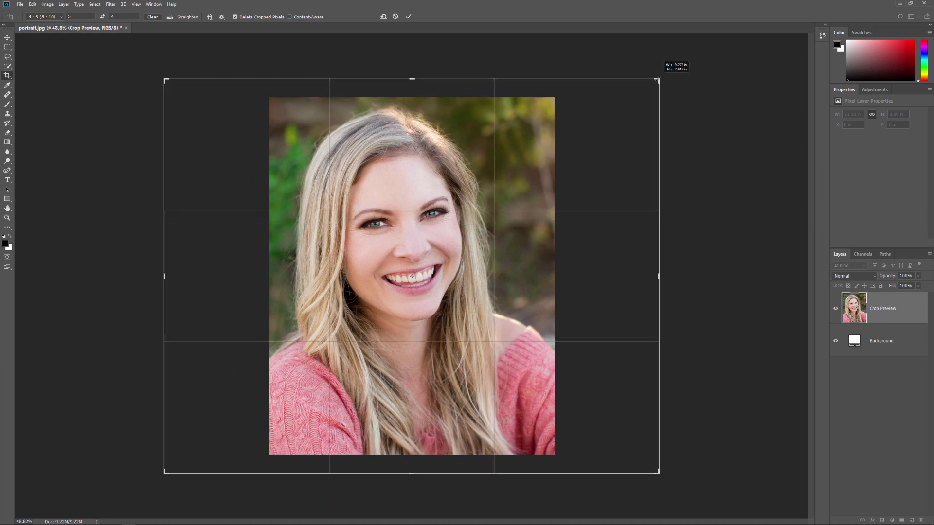
{"action": "left_click_drag", "start_coordinate": [656, 79], "coordinate": [656, 79]}
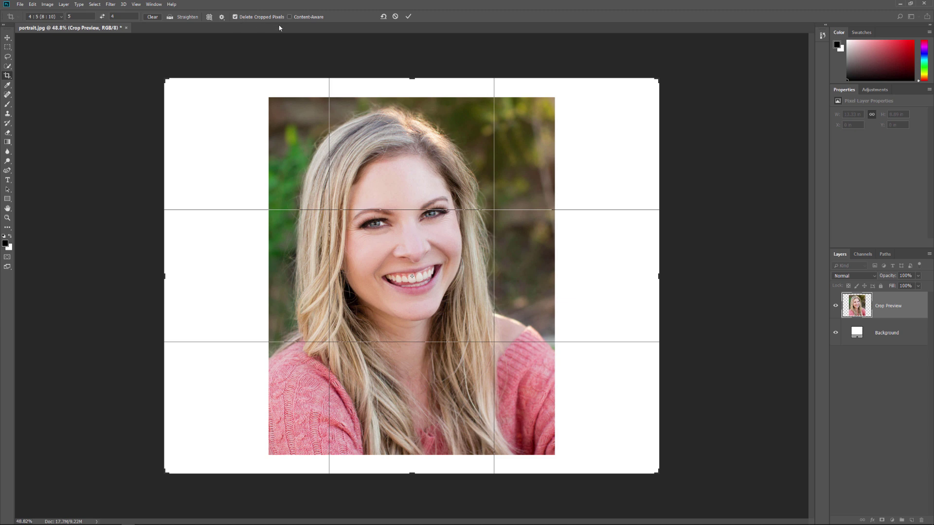
{"action": "left_click", "coordinate": [396, 17]}
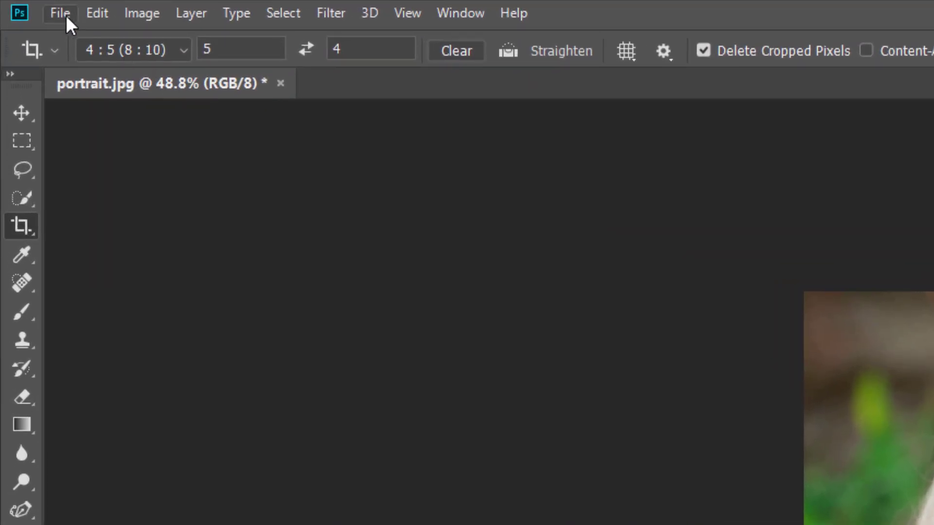
Step: Revert the portrait photo to its last saved version
{"action": "left_click", "coordinate": [66, 16]}
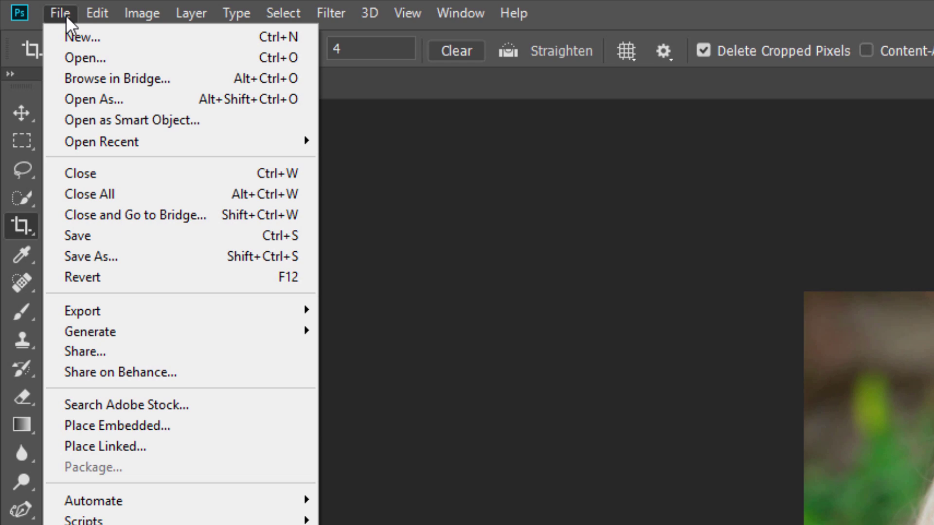
{"action": "left_click", "coordinate": [132, 276]}
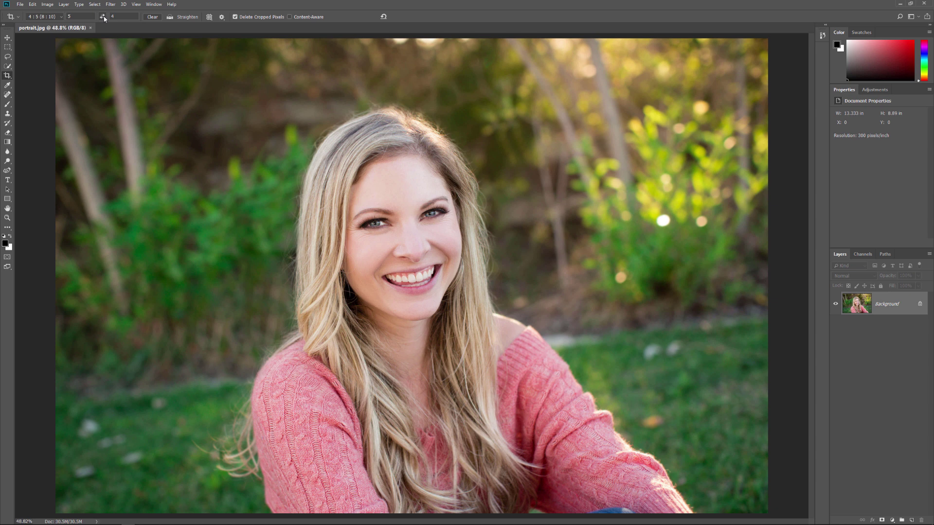
Step: Swap the crop ratio to 4 by 5, tighten the border around the woman, turn off Delete Cropped Pixels, and apply the crop
{"action": "left_click", "coordinate": [103, 17]}
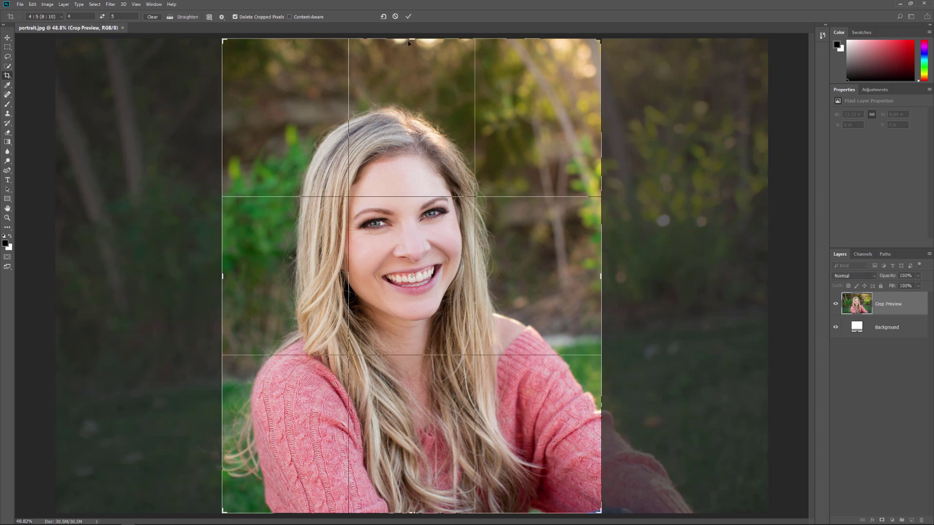
{"action": "left_click_drag", "start_coordinate": [408, 43], "coordinate": [412, 96]}
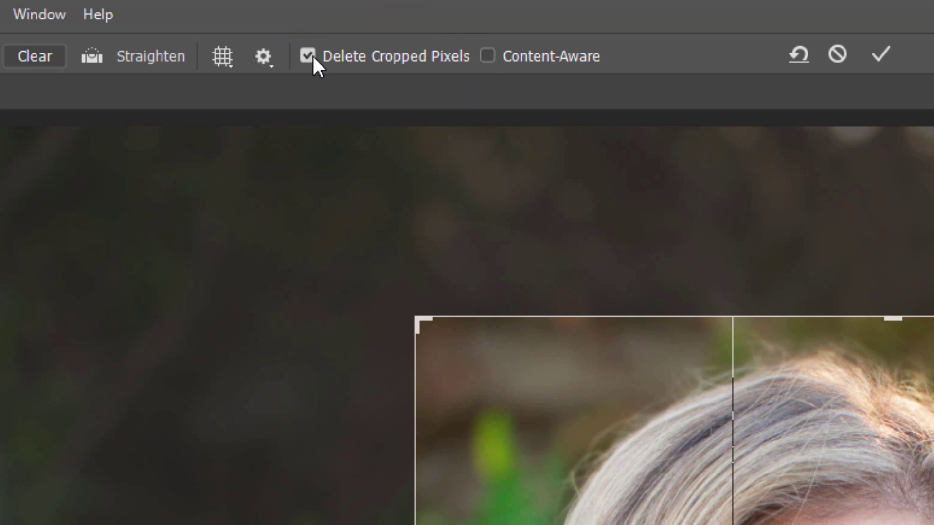
{"action": "left_click", "coordinate": [309, 55]}
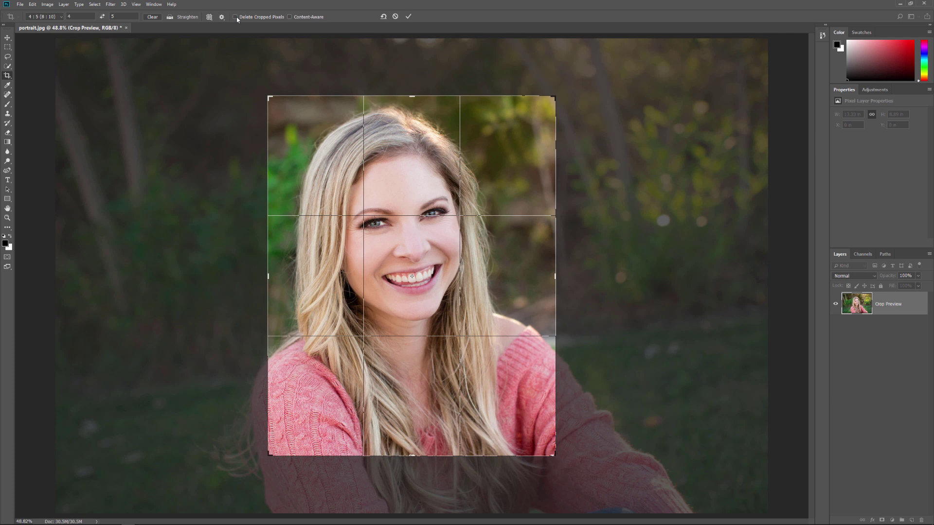
{"action": "key", "text": "Return"}
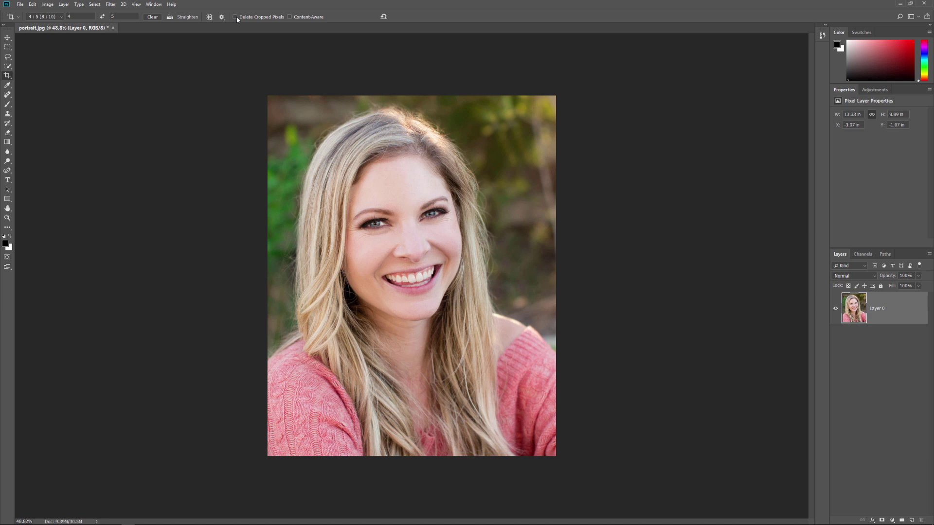
Step: Recrop the portrait as 5 by 4 landscape, enlarging the border to bring back more background on both sides
{"action": "left_click", "coordinate": [102, 16]}
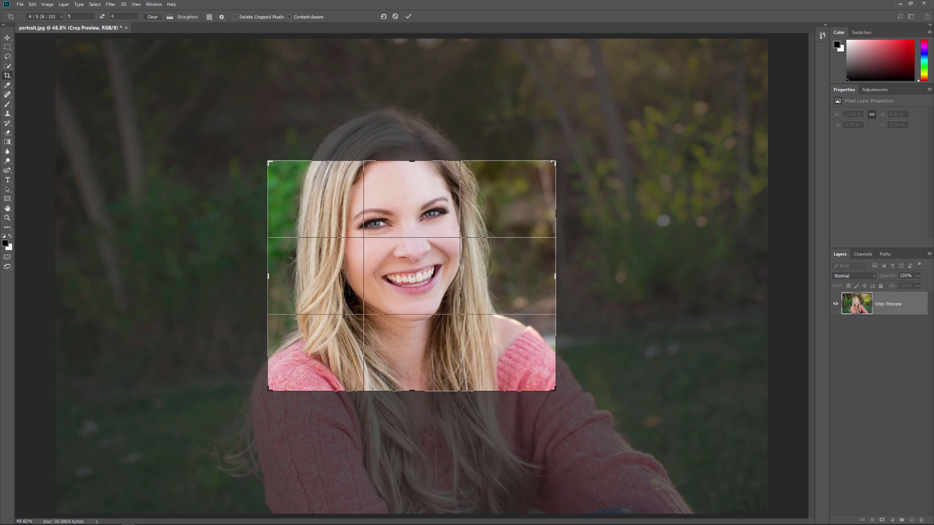
{"action": "left_click_drag", "start_coordinate": [555, 160], "coordinate": [644, 91]}
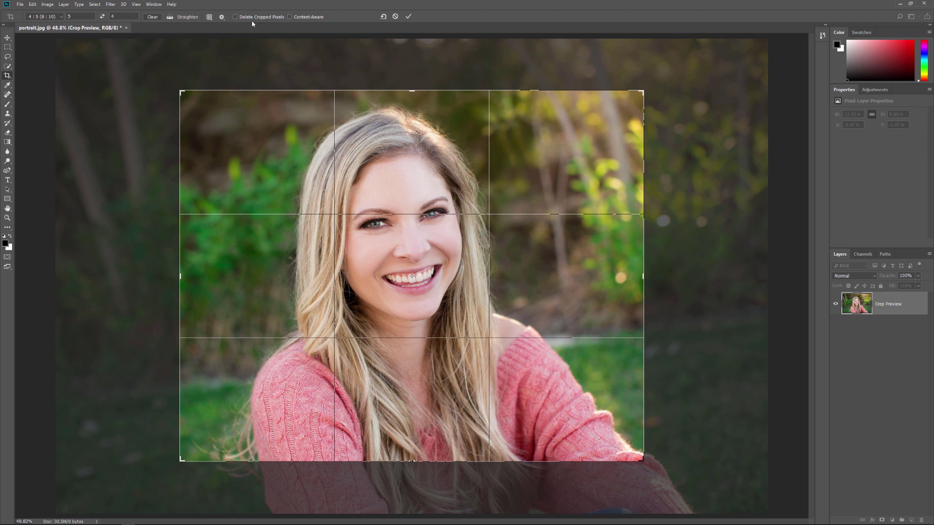
{"action": "key", "text": "Return"}
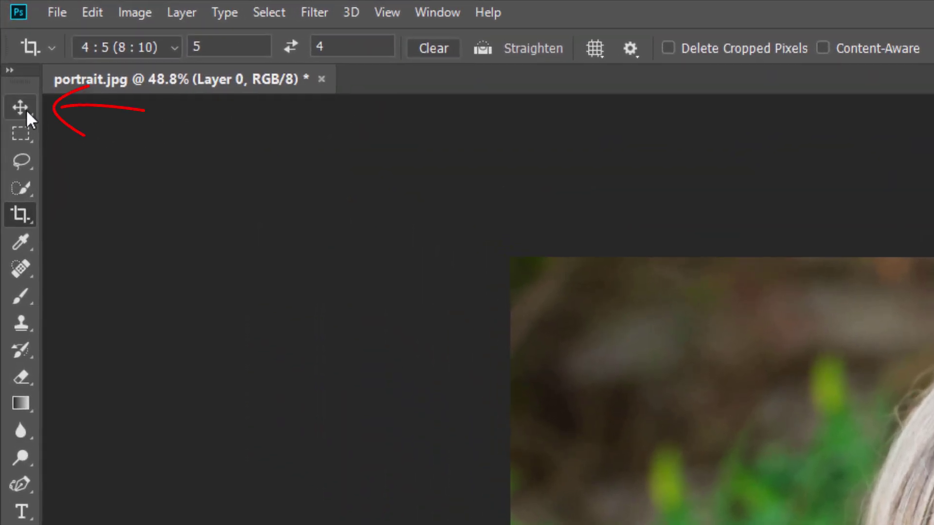
Step: Shift the portrait within the cropped canvas using the Move tool, and restore the entire hidden image area with Reveal All
{"action": "left_click", "coordinate": [26, 109]}
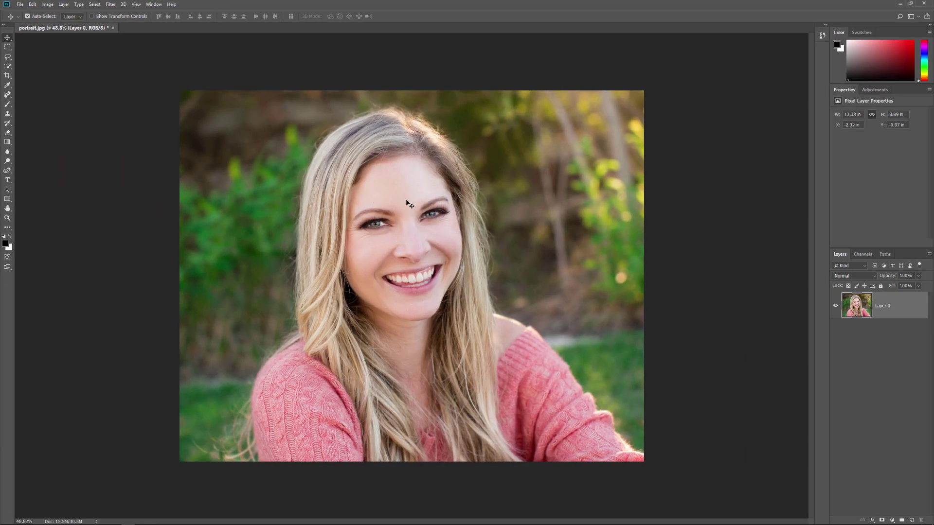
{"action": "left_click_drag", "start_coordinate": [409, 204], "coordinate": [361, 218]}
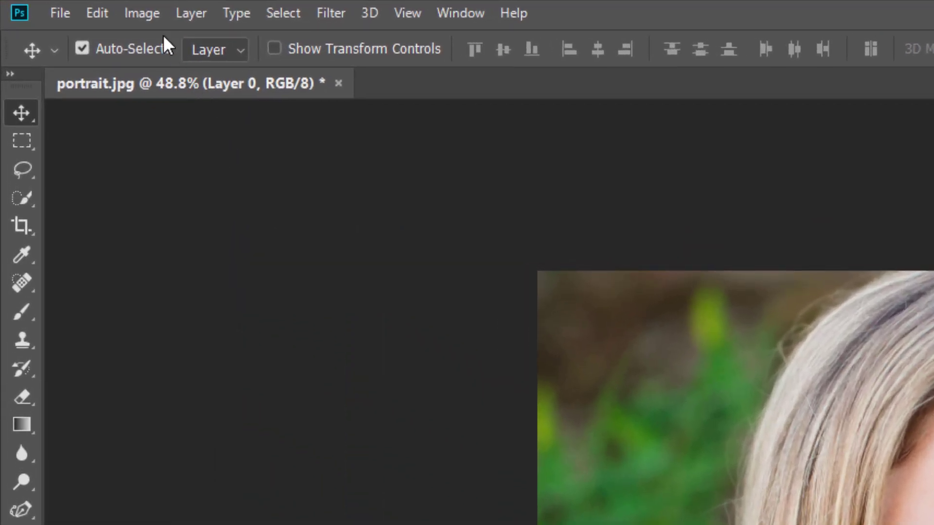
{"action": "left_click", "coordinate": [156, 15]}
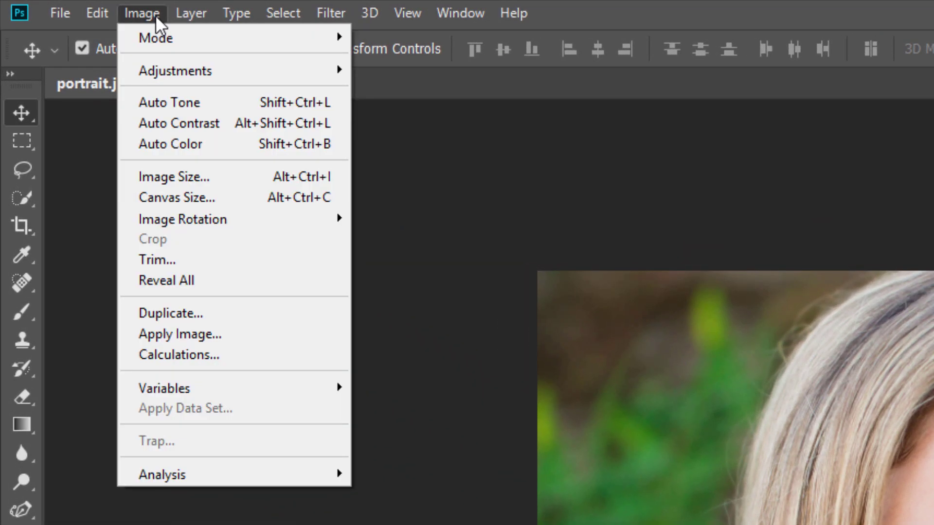
{"action": "left_click", "coordinate": [212, 280]}
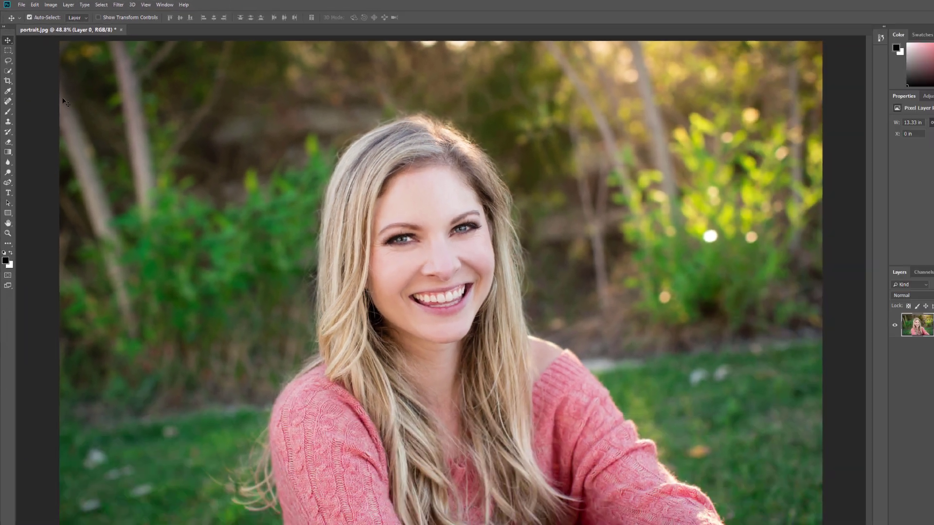